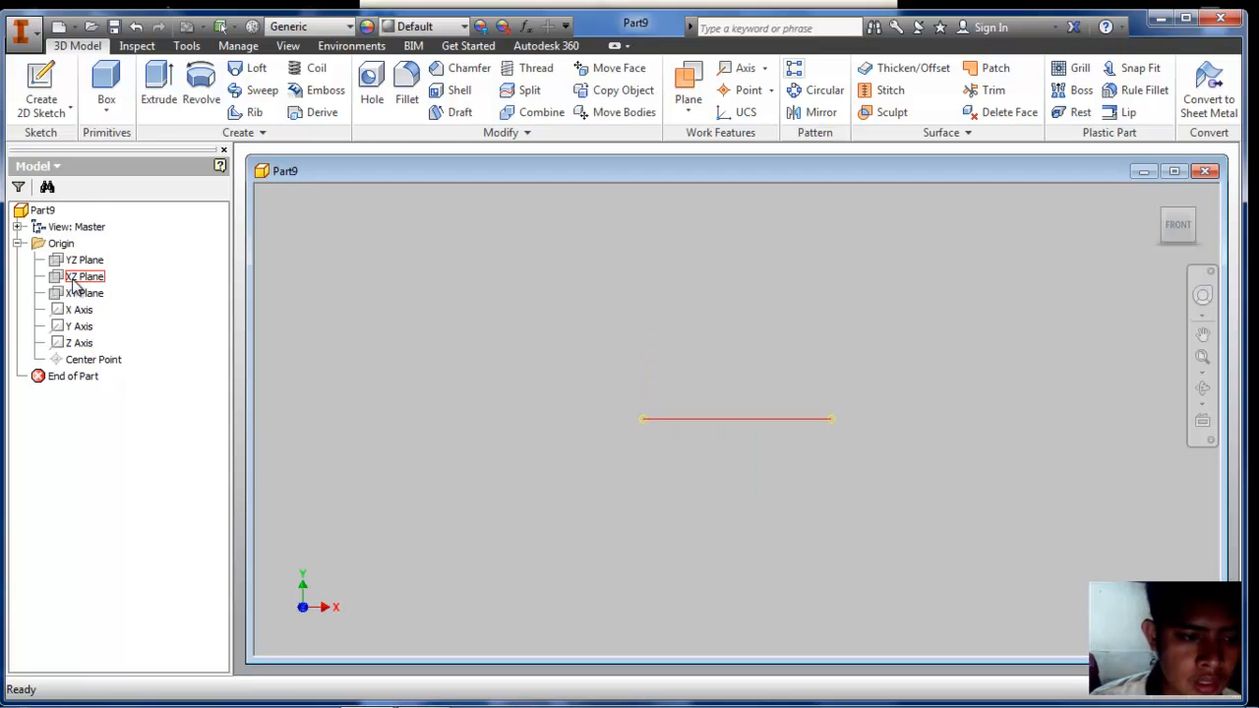
Step: Start a sketch on the XZ plane and draw a circle about 5 mm in diameter, above the horizontal axis and offset from the vertical axis
right_click(75, 285)
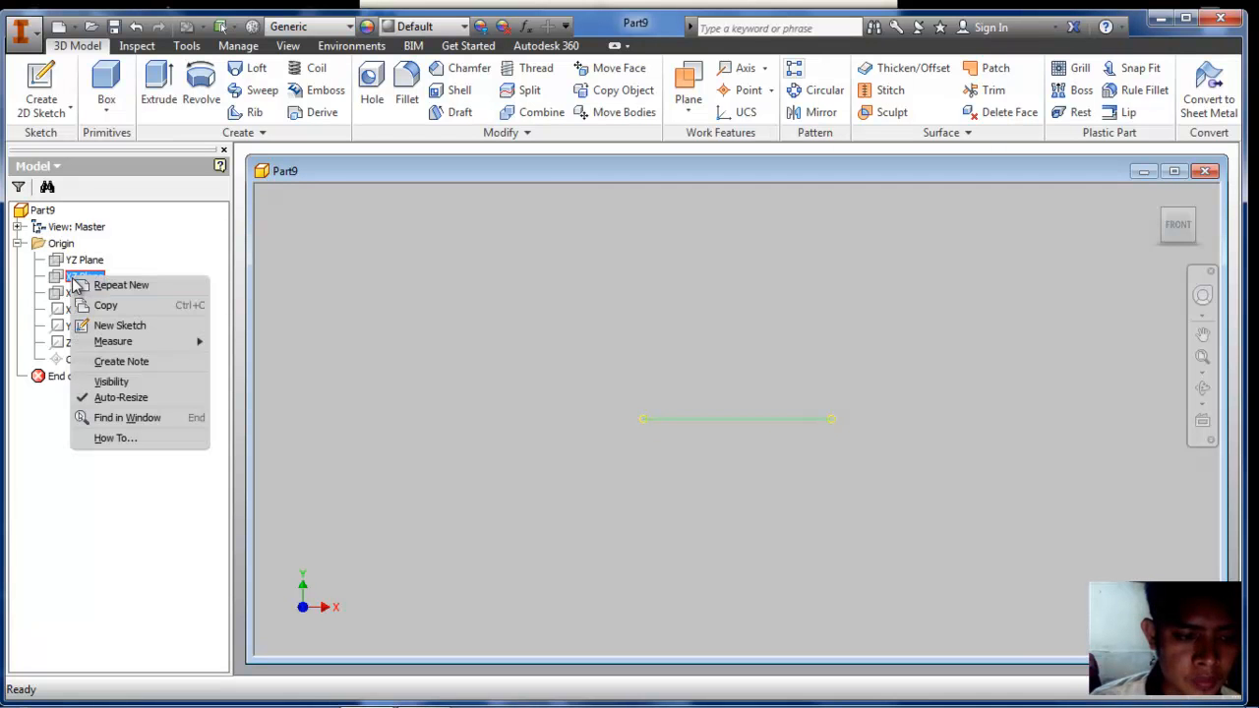
left_click(102, 325)
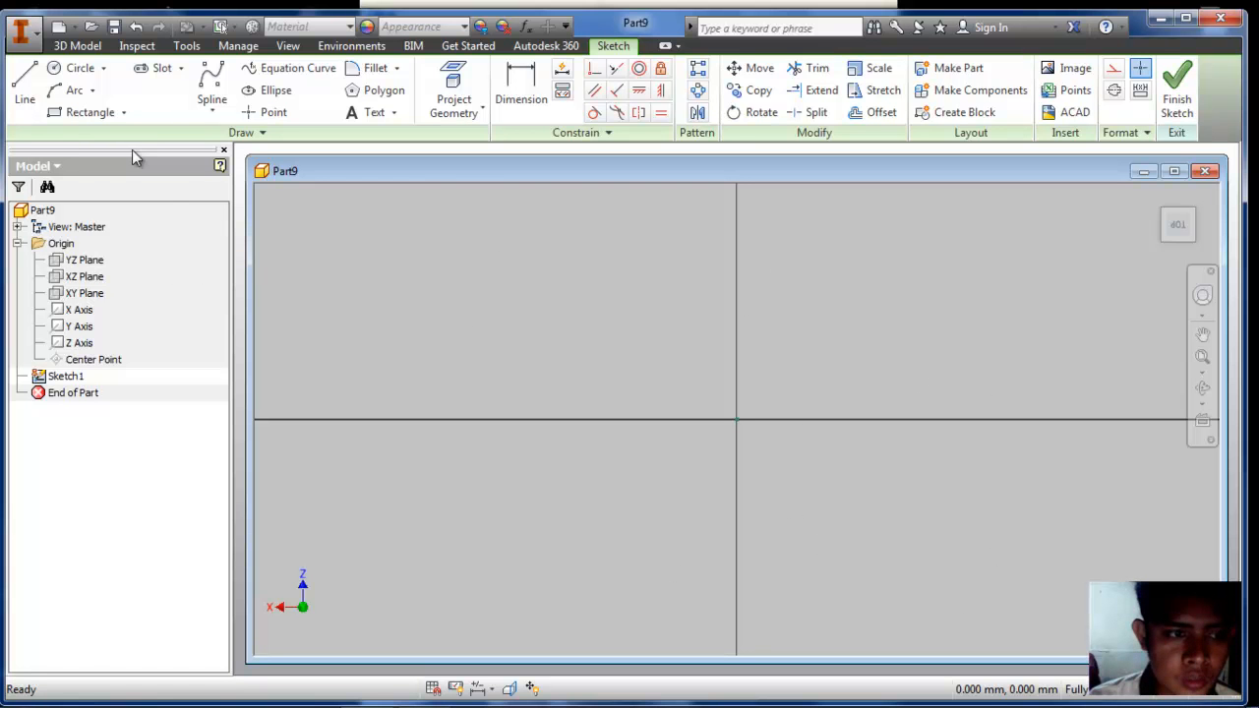
left_click(79, 68)
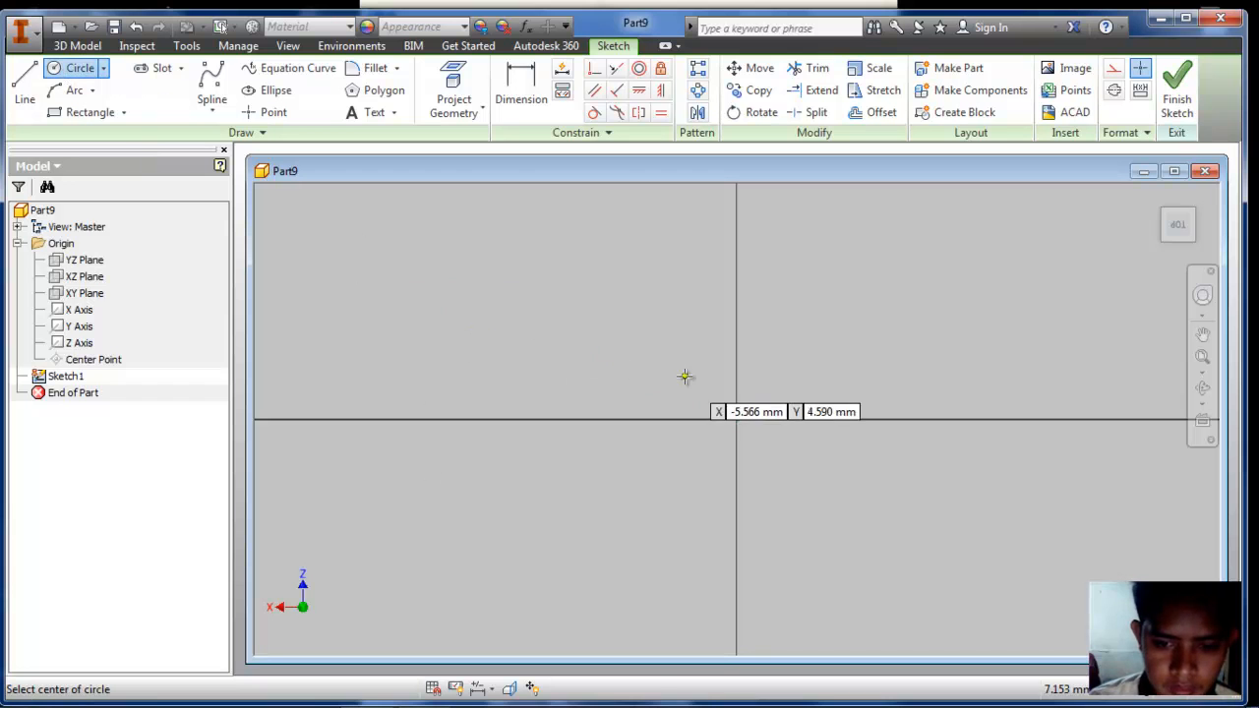
left_click(641, 360)
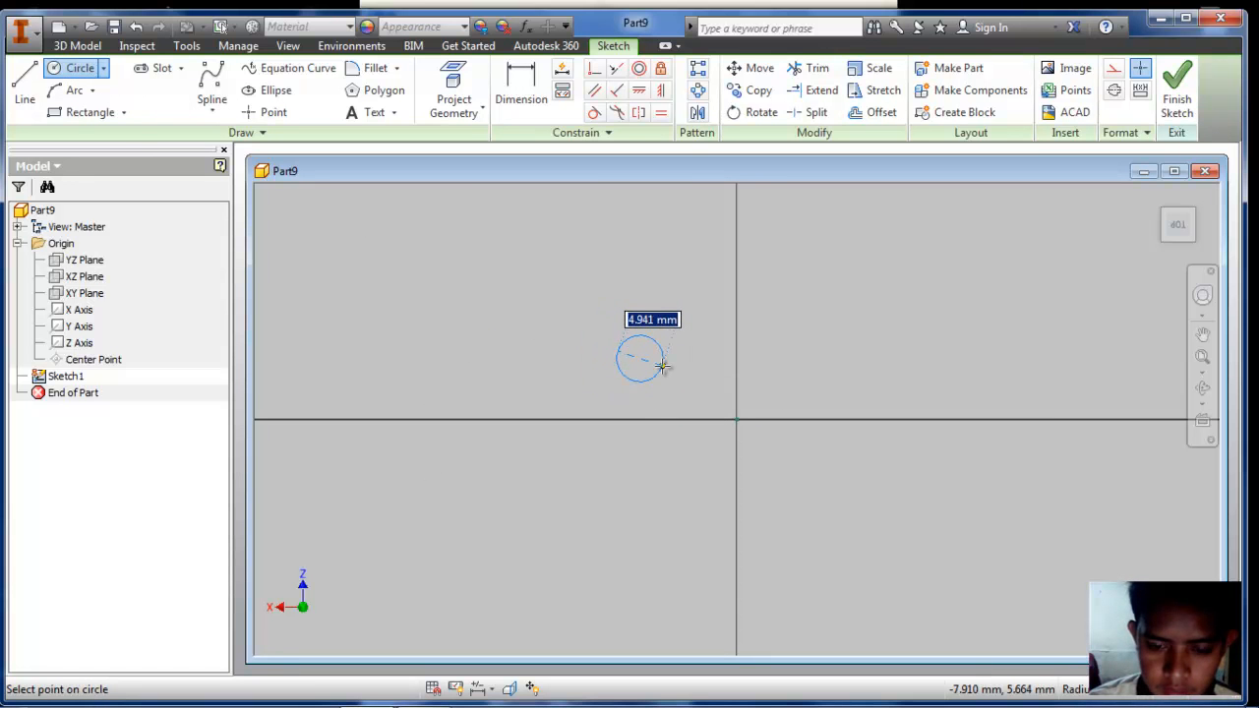
left_click(664, 359)
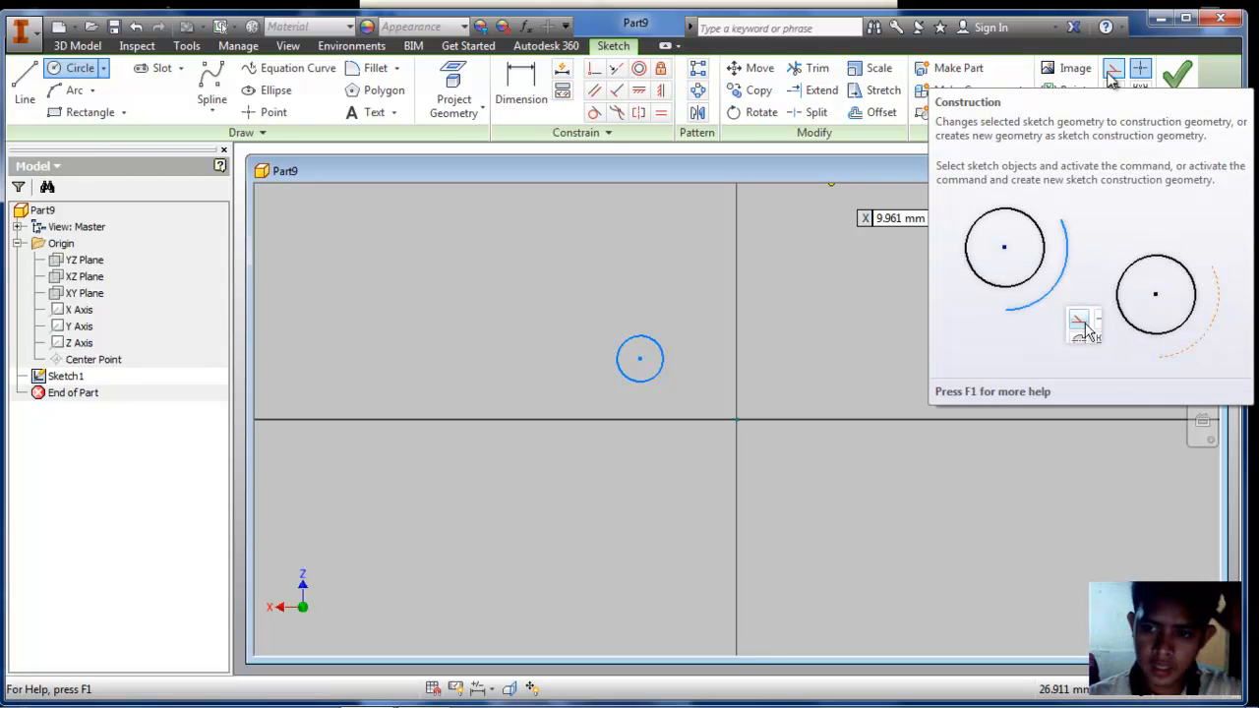
Step: Draw a vertical line with regular, non-construction geometry from the origin up along the vertical axis, extending past the circle's height
key("l")
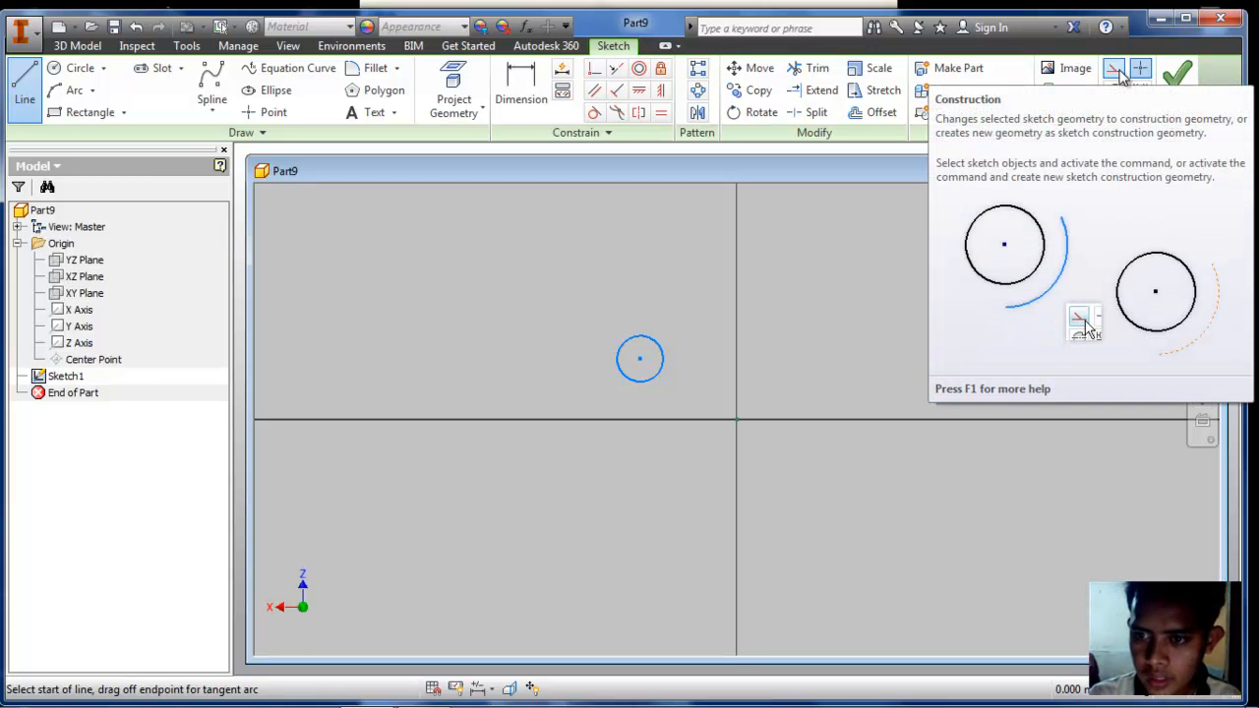
left_click(1119, 73)
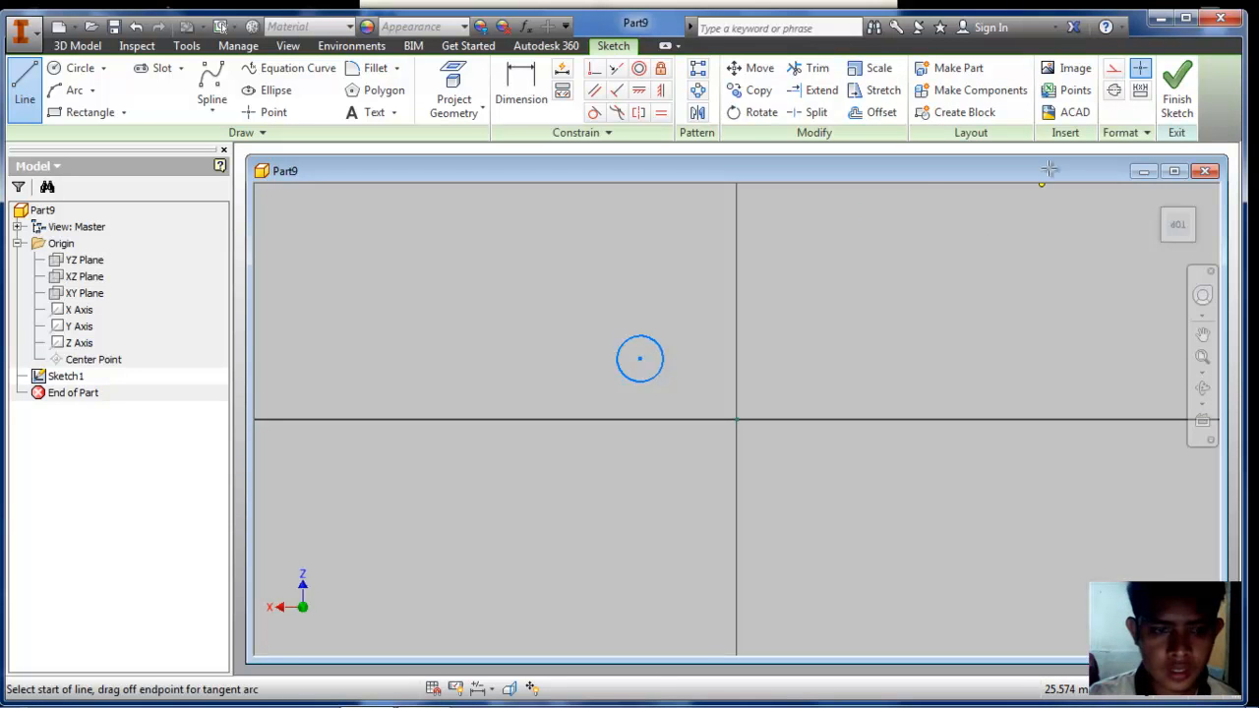
left_click(20, 79)
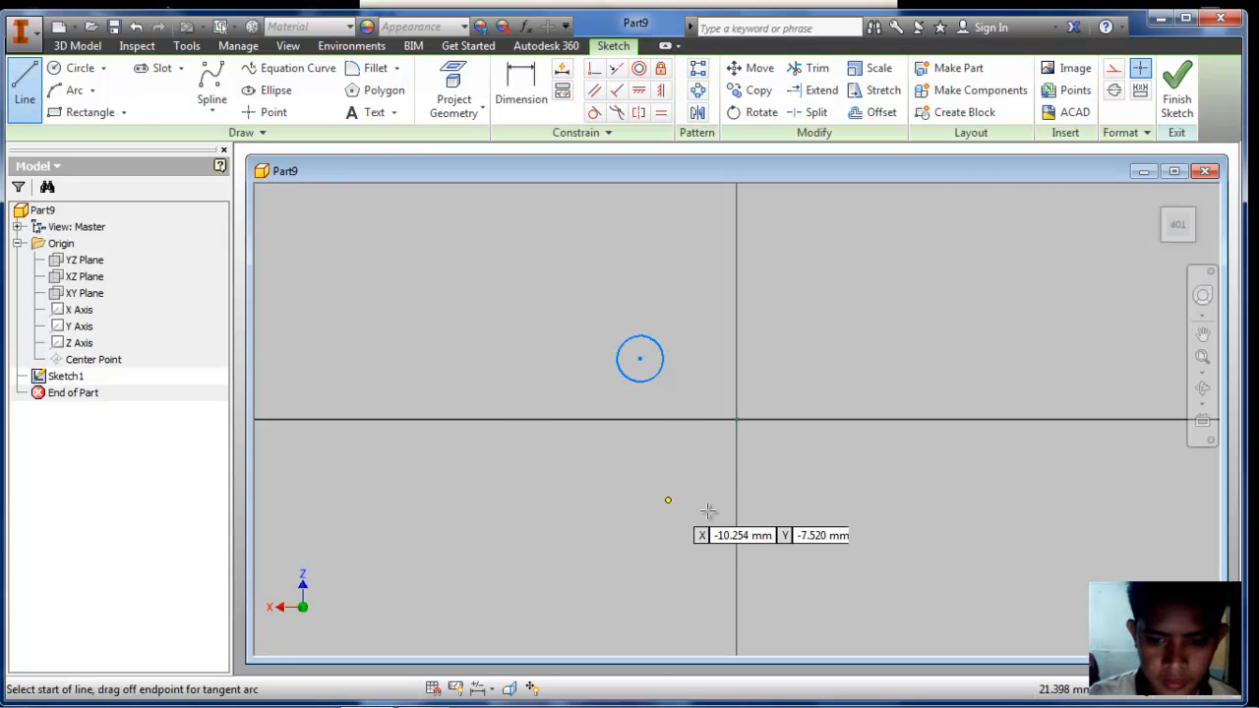
left_click(737, 420)
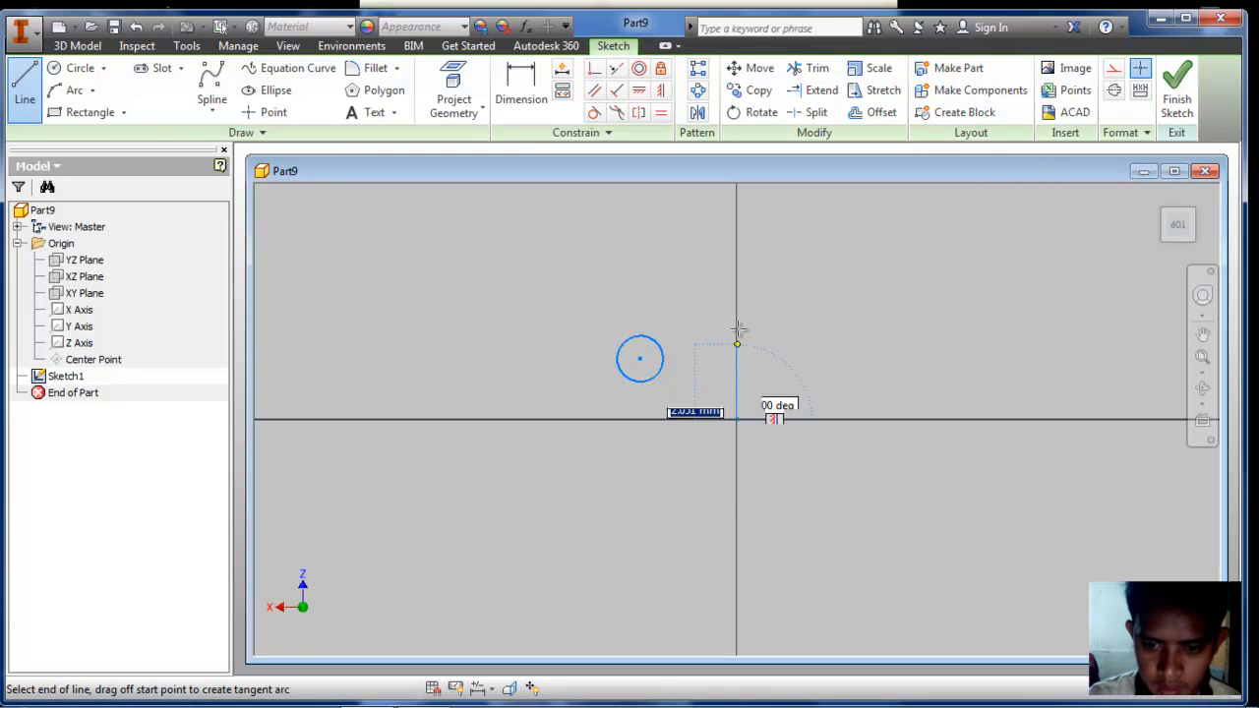
left_click(736, 226)
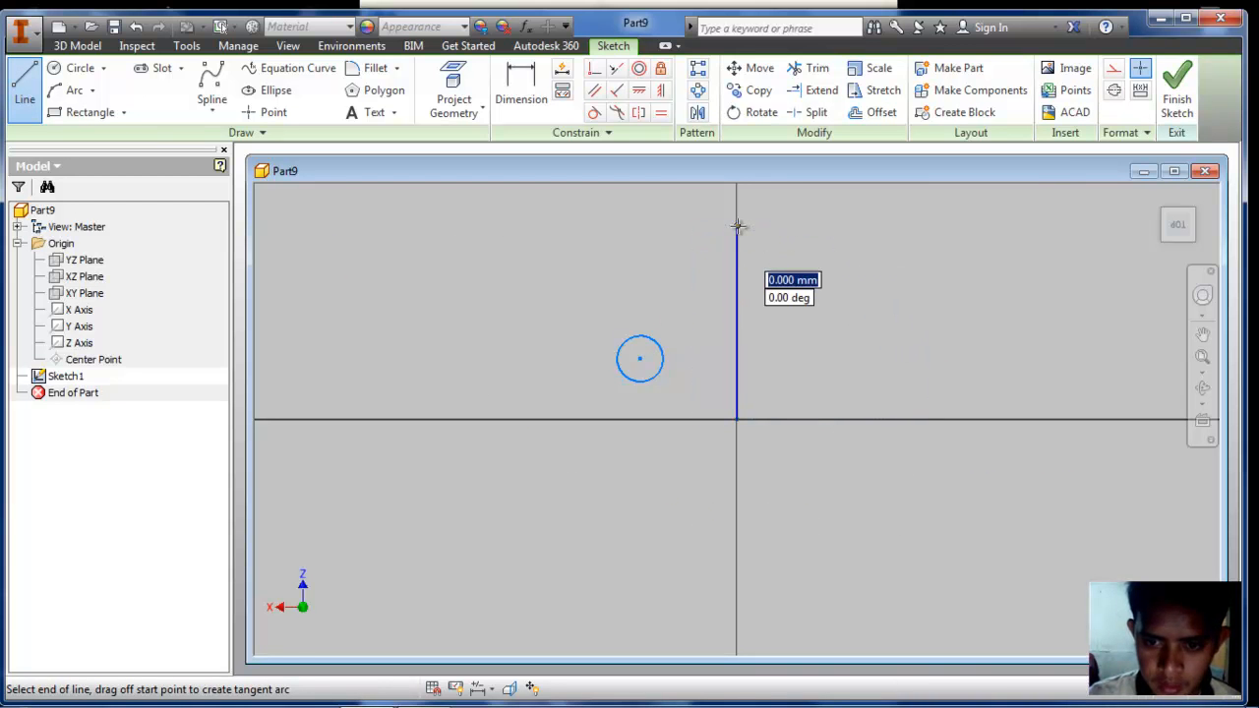
key("Escape")
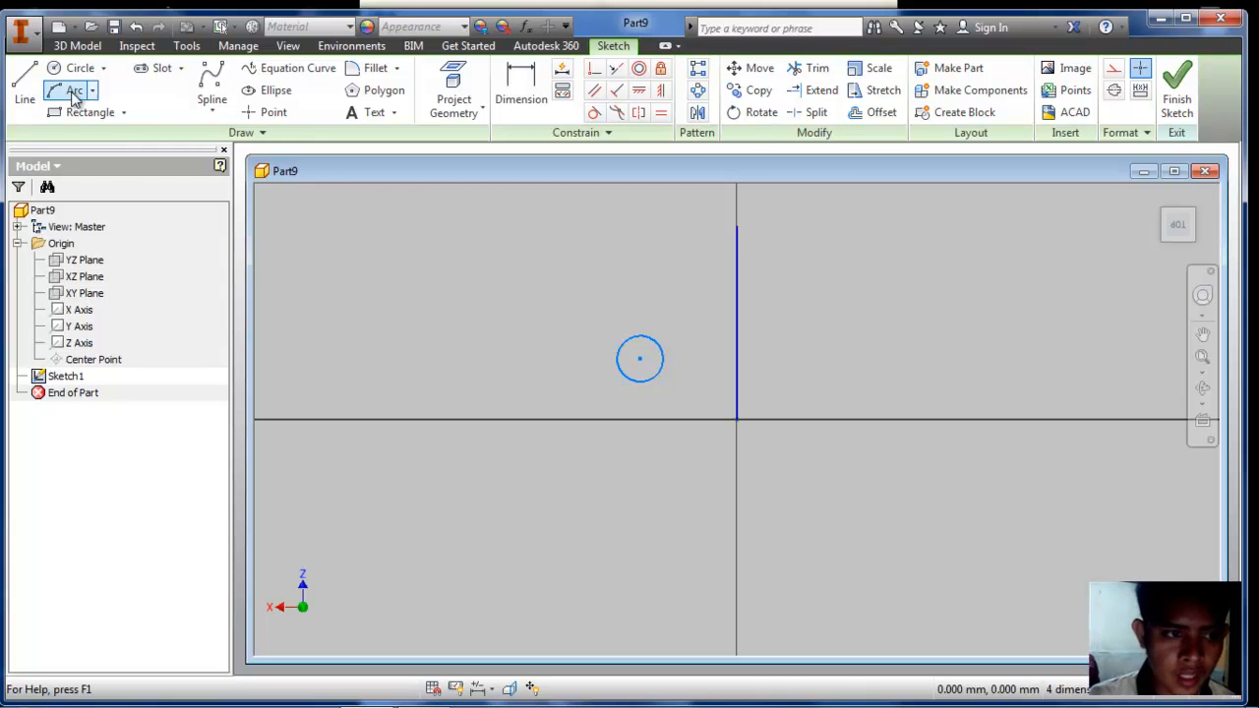
Step: Revolve the circle profile fully around the vertical line as a new solid to form a ring
left_click(62, 46)
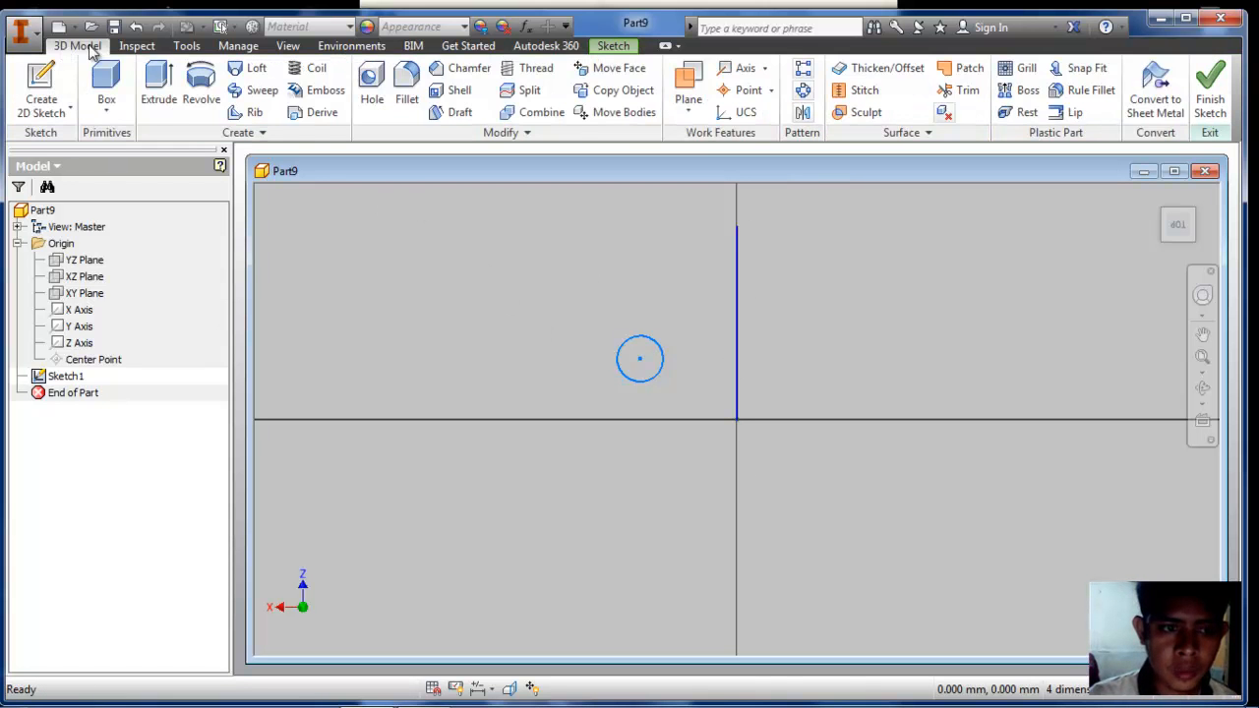
left_click(200, 89)
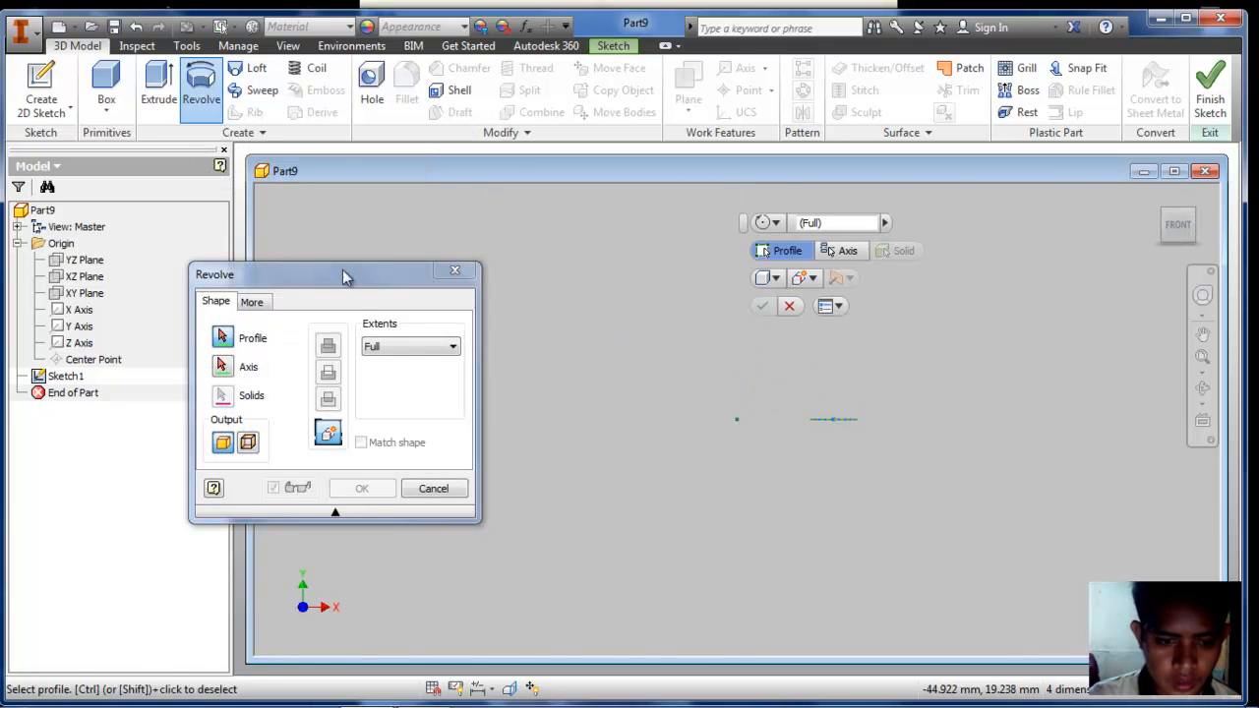
left_click(1203, 392)
mouse_move(879, 413)
left_mouse_down()
mouse_move(781, 436)
mouse_move(805, 479)
mouse_move(840, 474)
left_mouse_up()
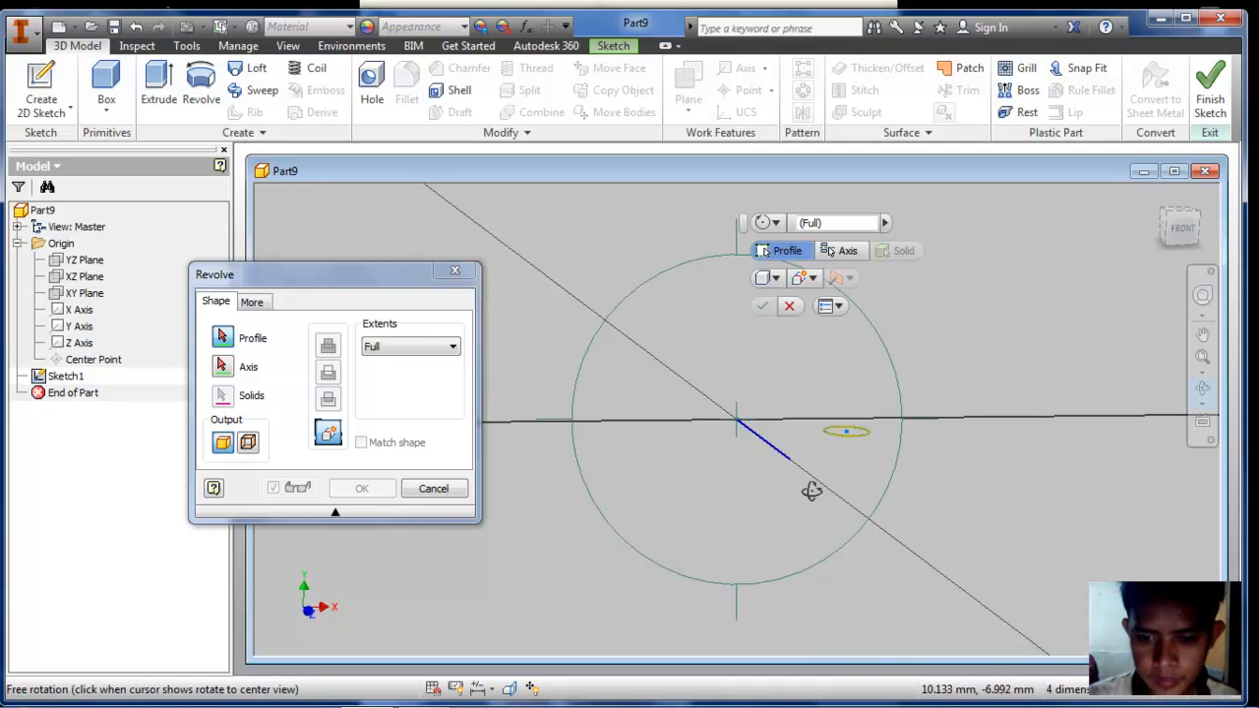
key("Escape")
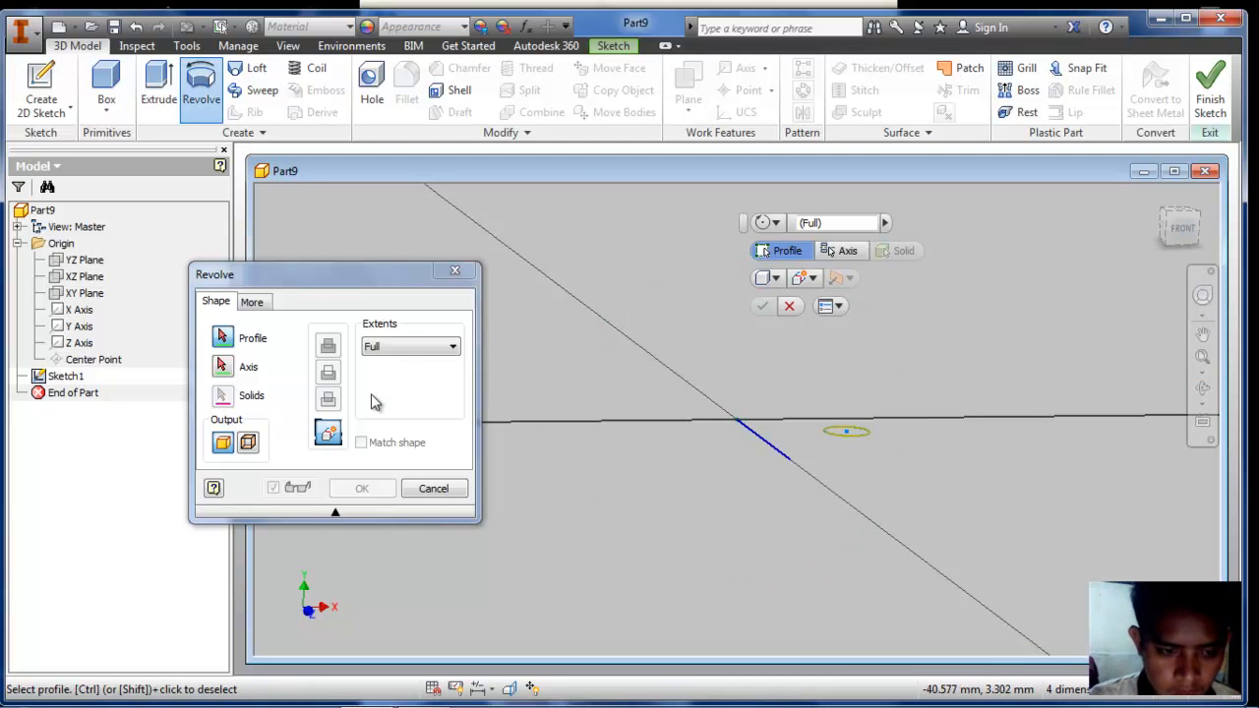
left_click(225, 338)
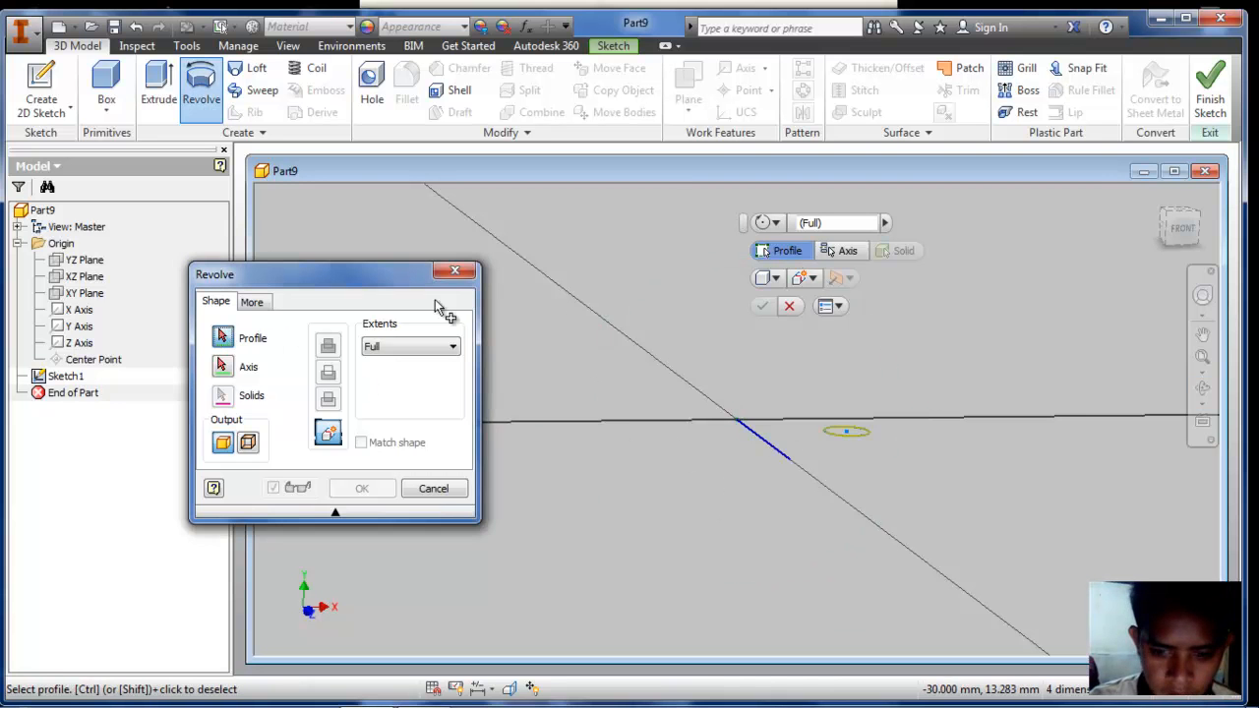
left_click(835, 434)
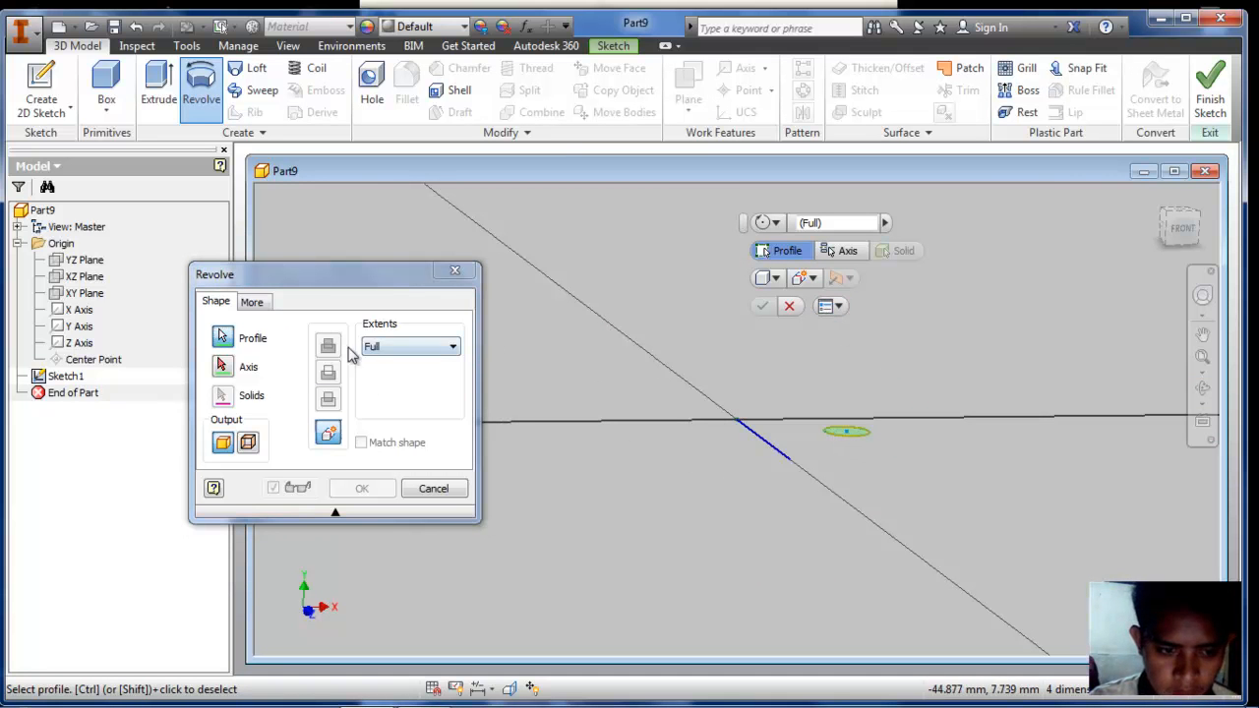
left_click(223, 368)
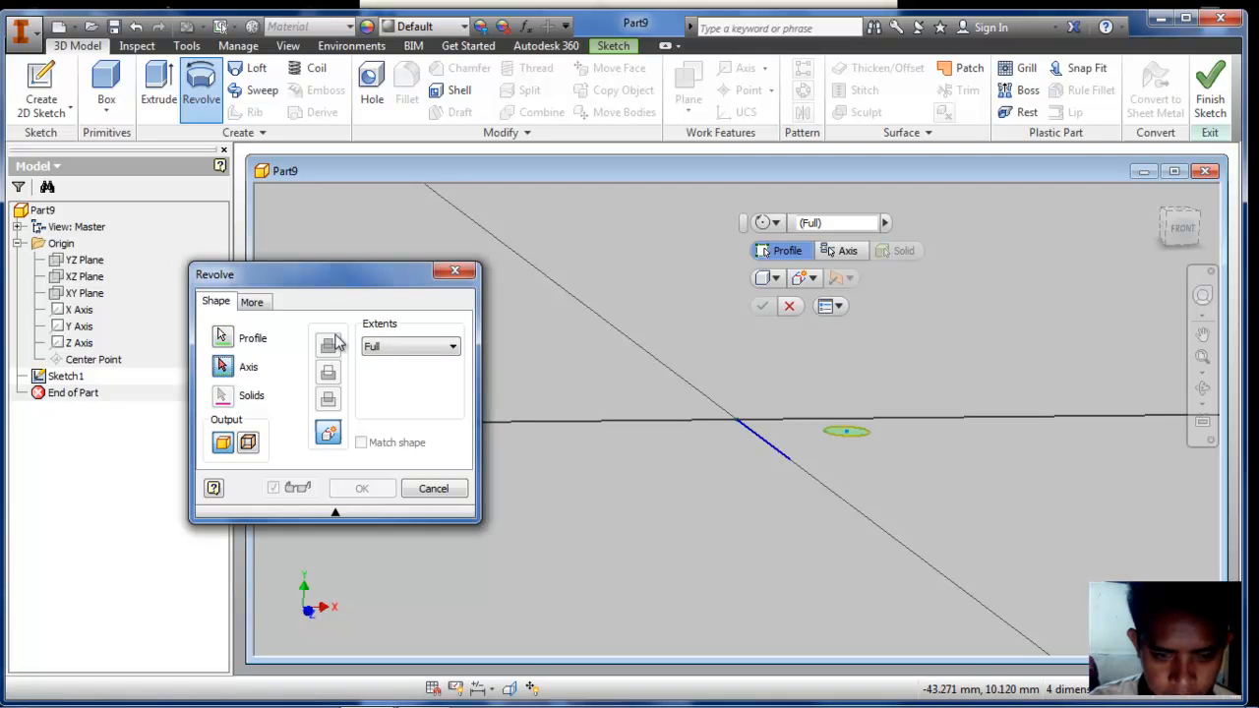
left_click(766, 446)
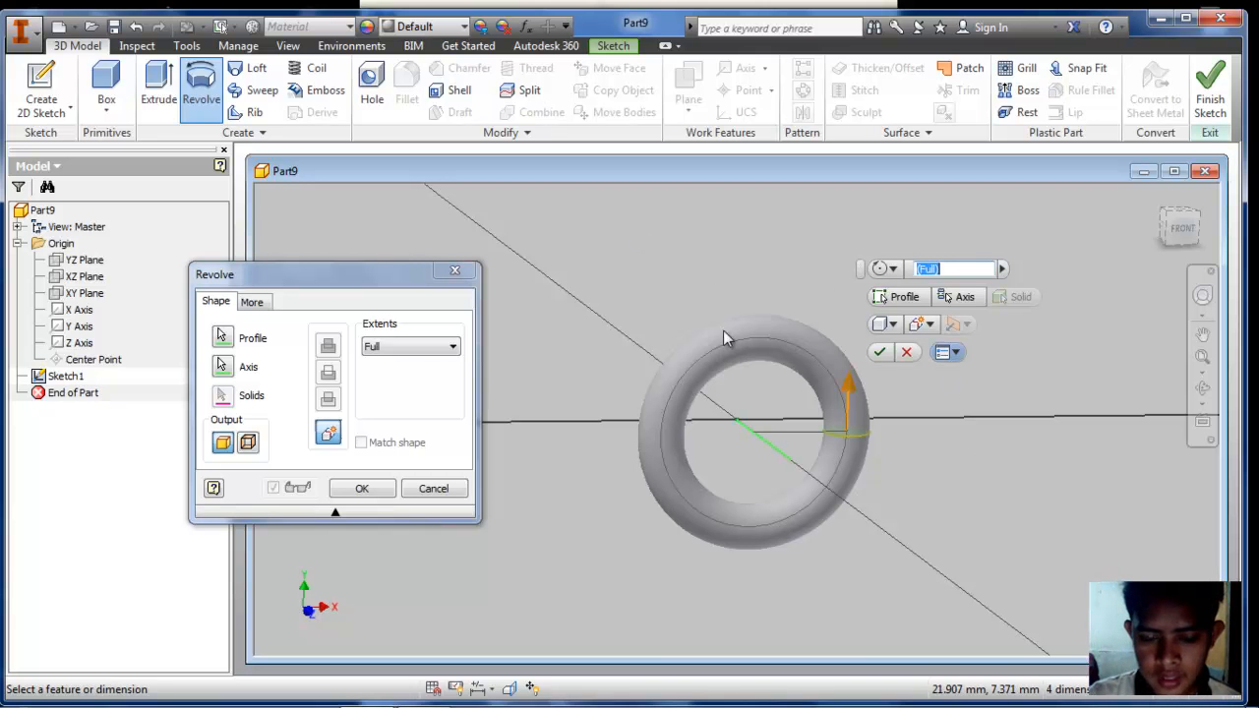
left_click(362, 488)
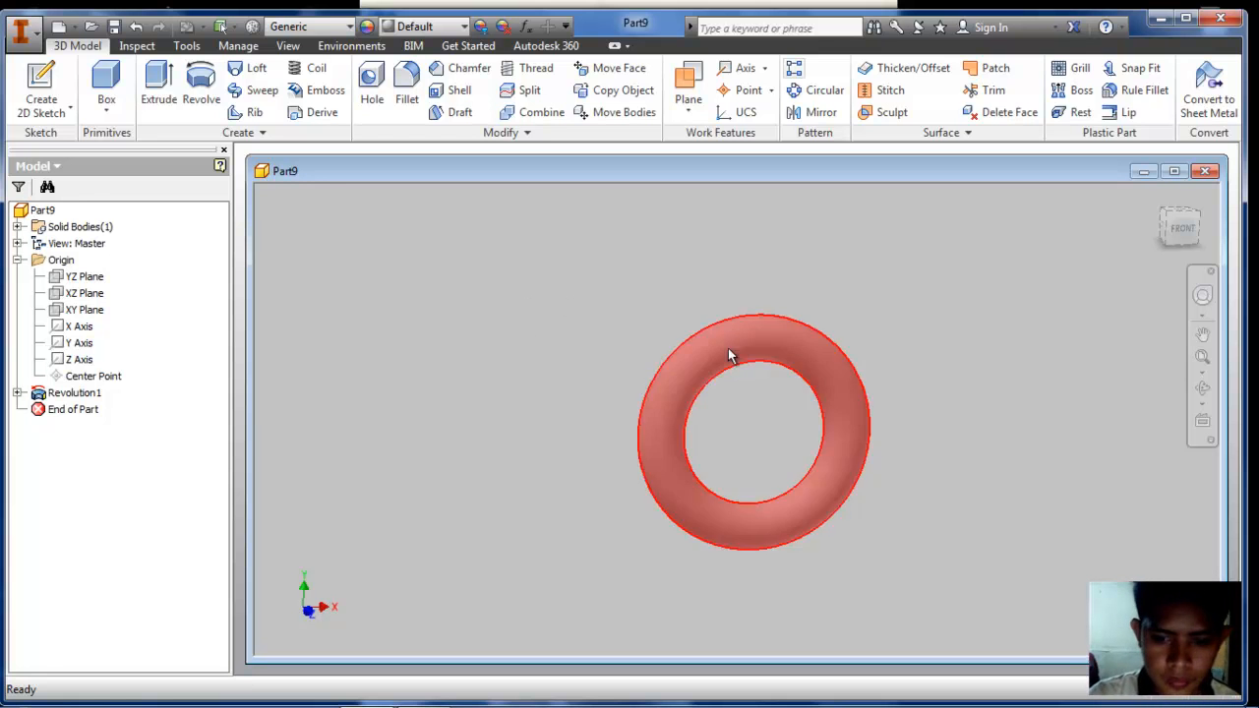
Step: Start a second sketch on the XZ plane of the ring part
key("F2")
left_click_drag(961, 351, 646, 278)
key("Escape")
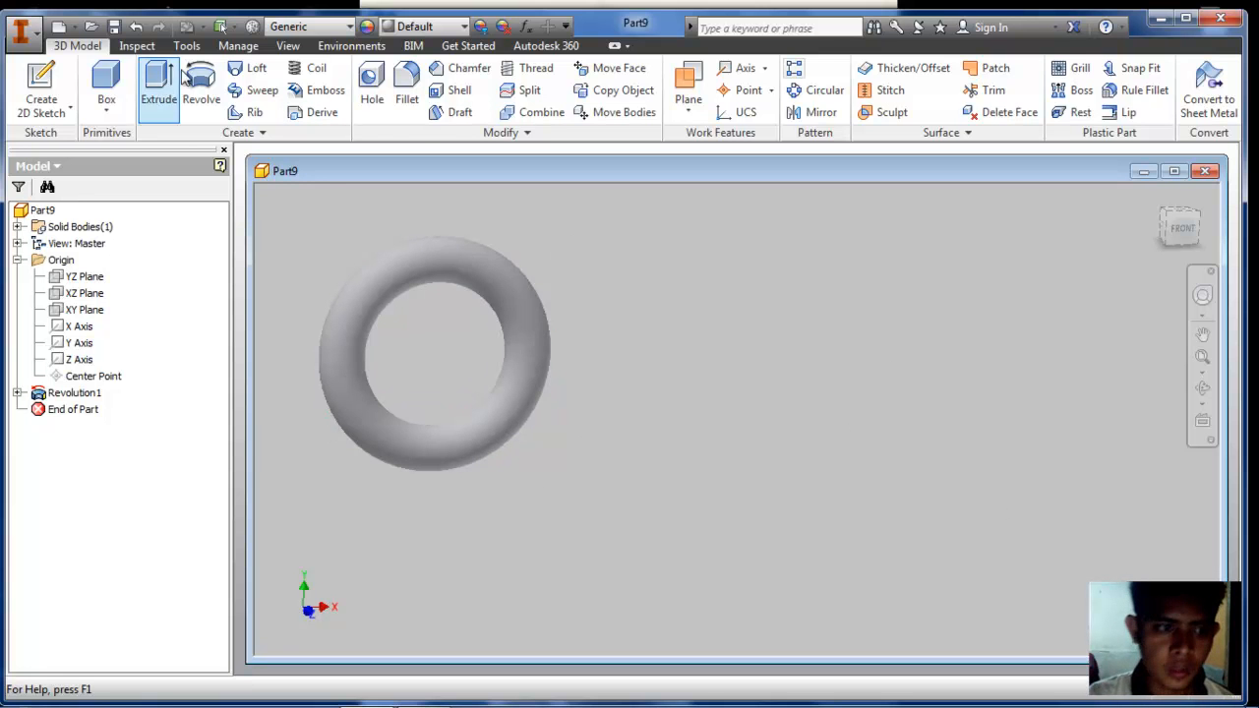
left_click(65, 111)
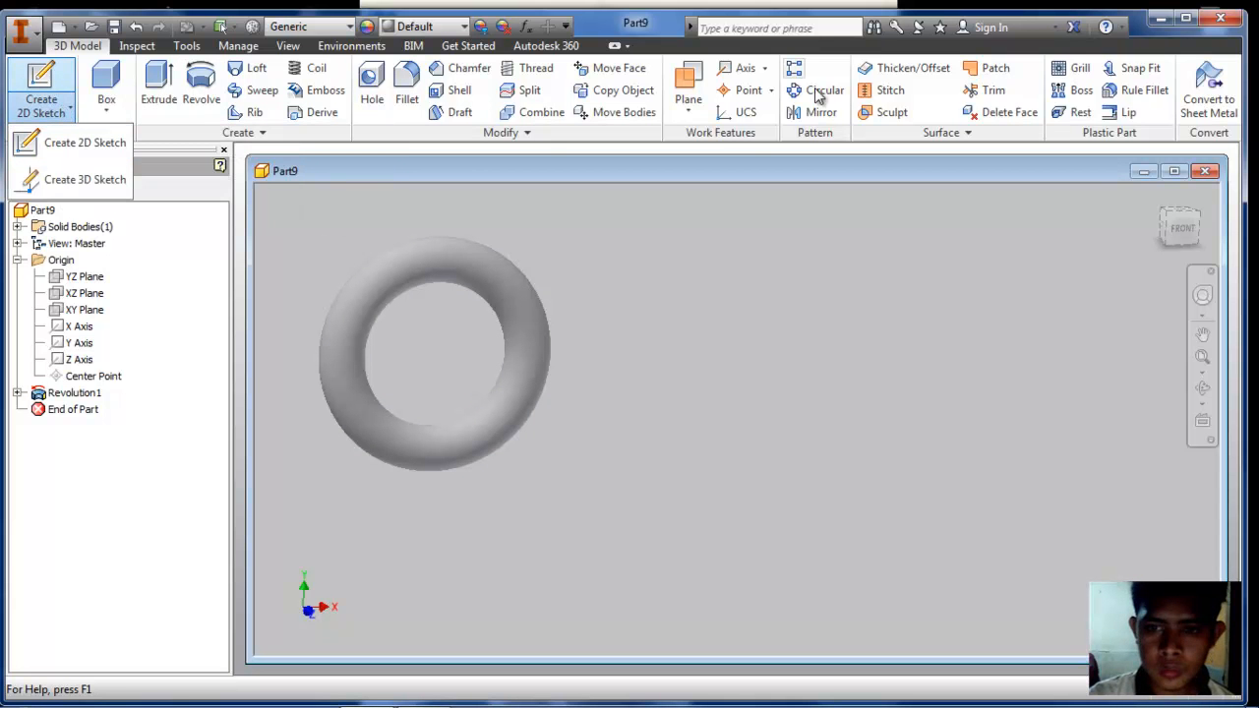
left_click(71, 297)
right_click(75, 299)
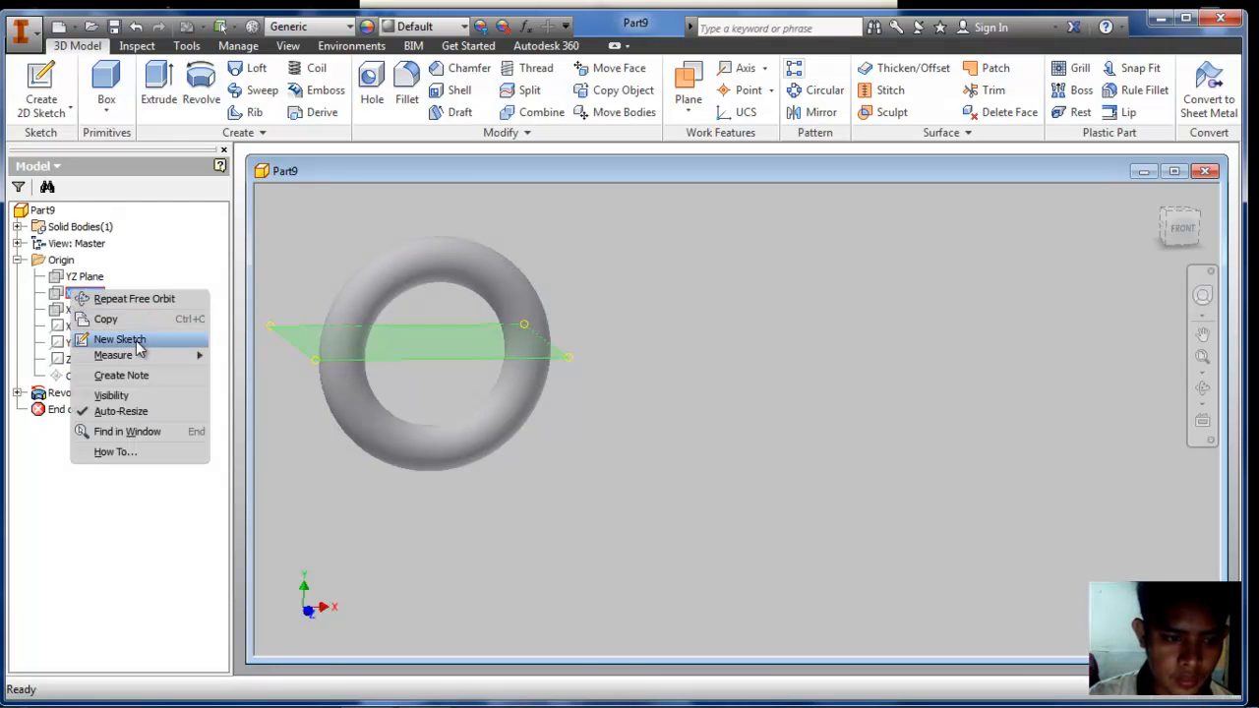
left_click(136, 341)
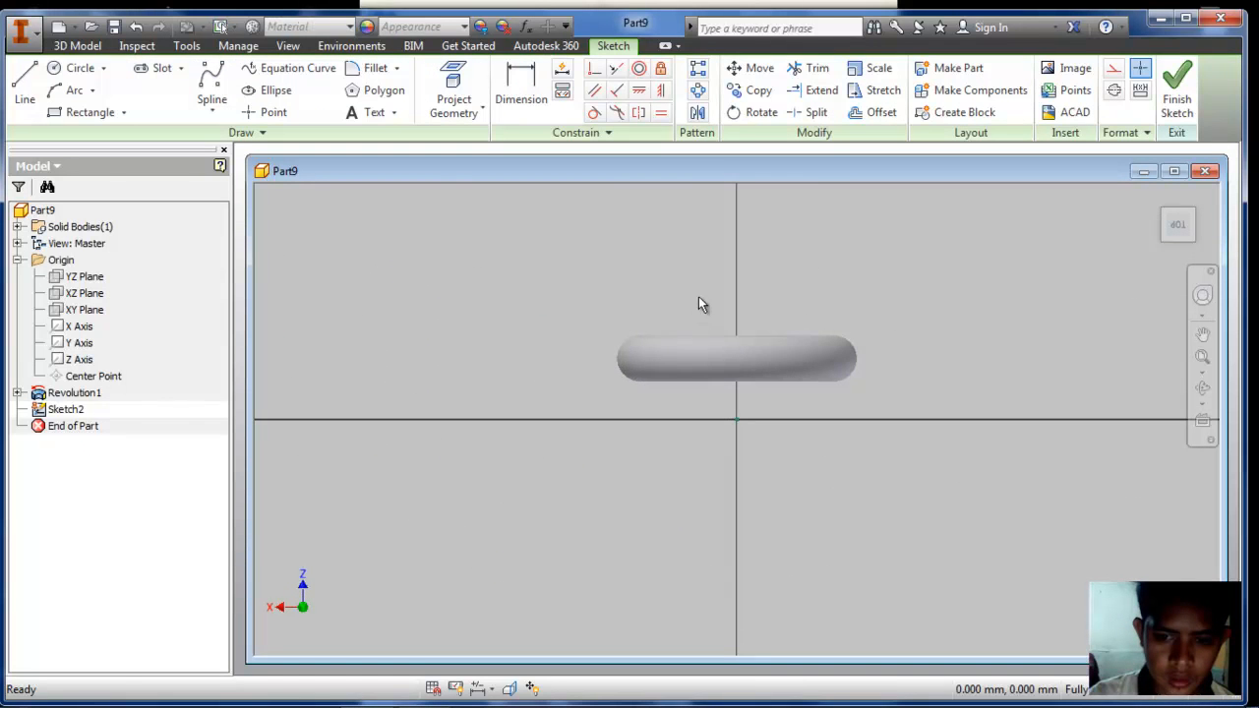
Step: Sketch an open stepped profile beside the ring from the horizontal axis: about 19 mm up, about 21 mm across, tangent arc, vertical, horizontal, closing tangent arc
mouse_move(699, 298)
middle_mouse_down()
mouse_move(776, 452)
mouse_move(818, 501)
mouse_move(991, 562)
mouse_move(902, 436)
mouse_move(784, 416)
mouse_move(855, 407)
middle_mouse_up()
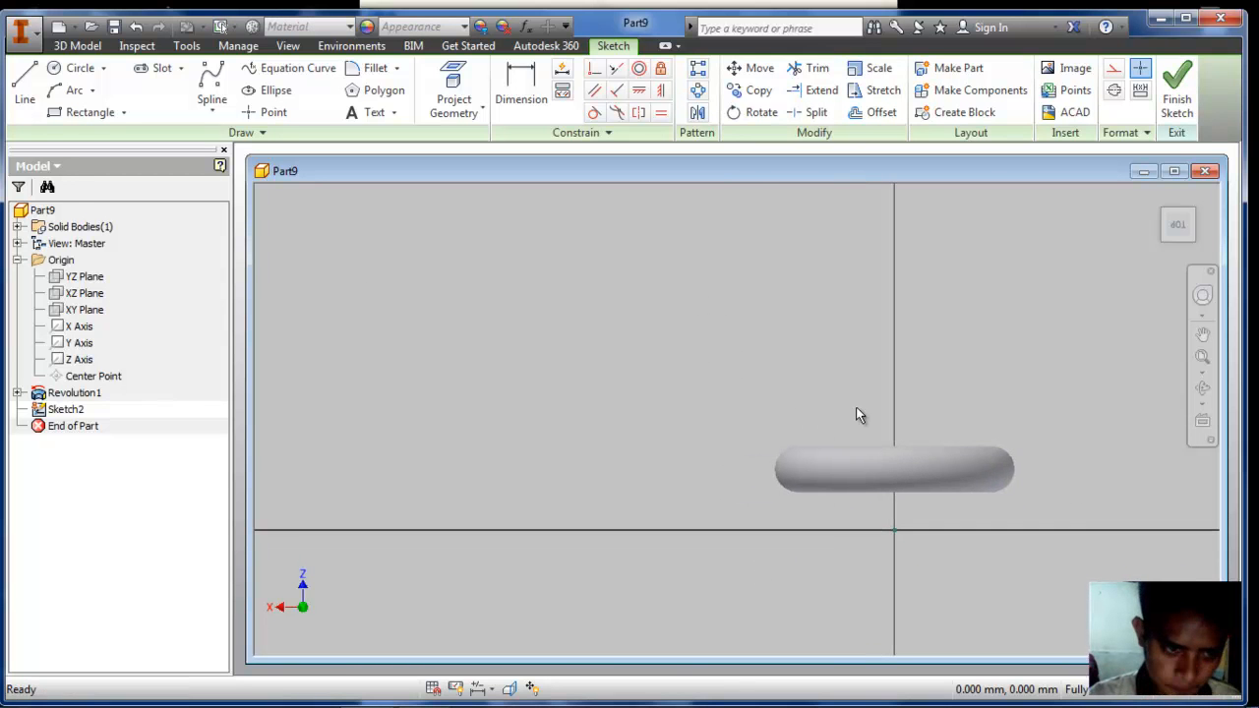
scroll(262, 249, "up", 3)
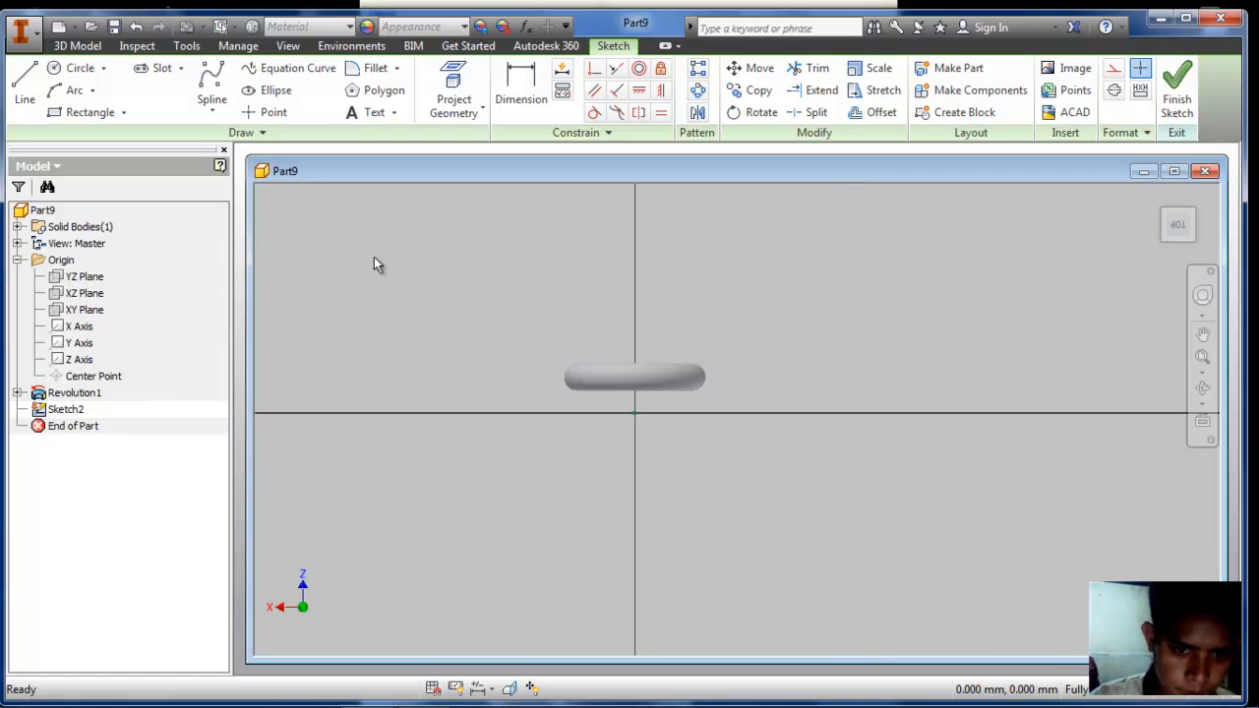
middle_click_drag(376, 264, 599, 323)
scroll(599, 323, "up", 2)
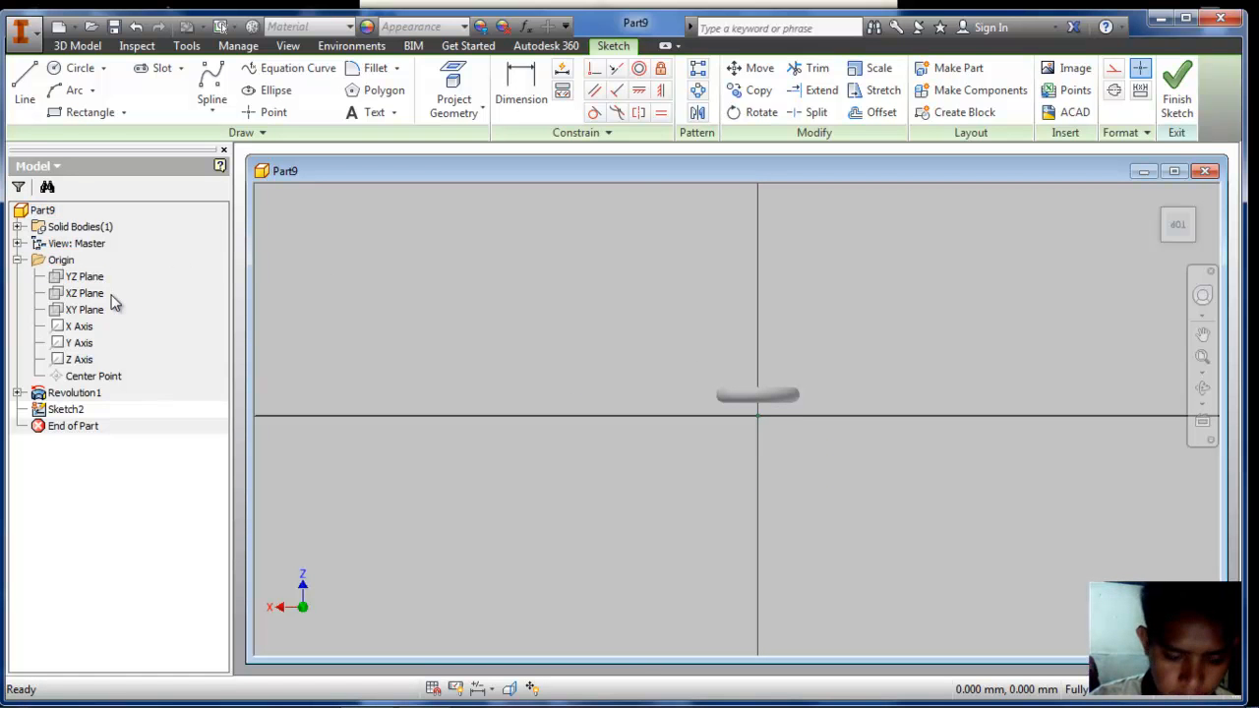
key("l")
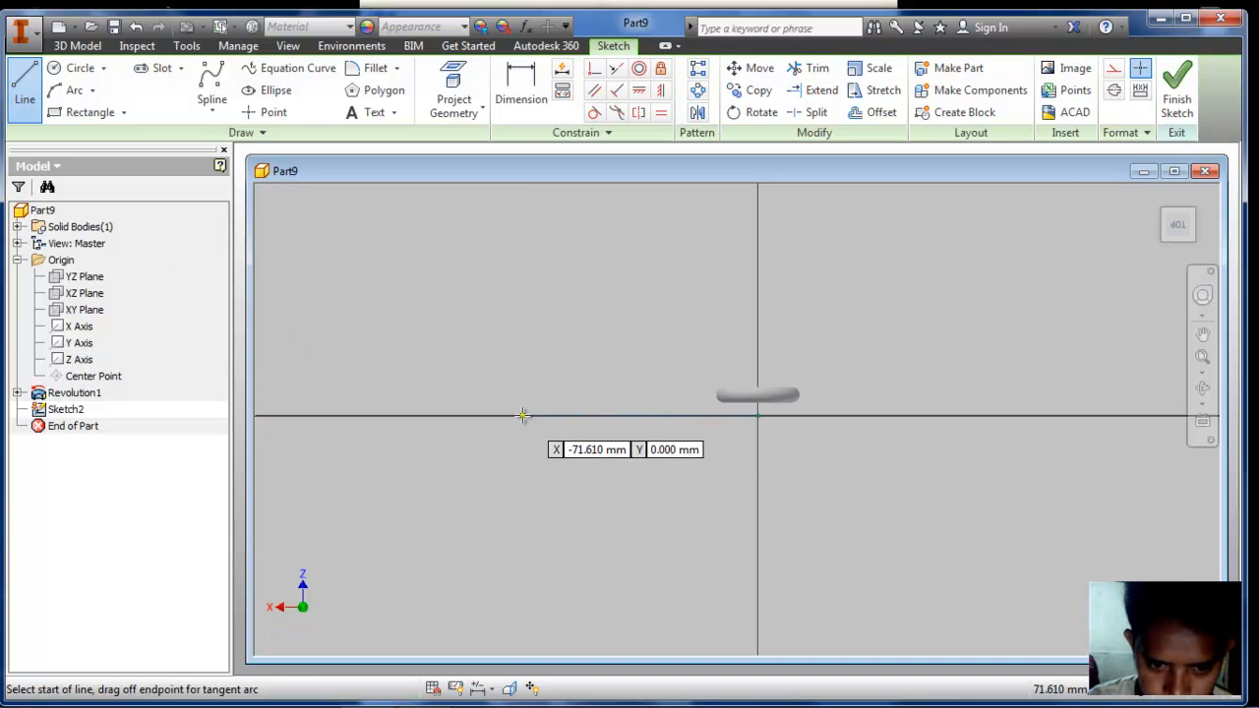
left_click(418, 416)
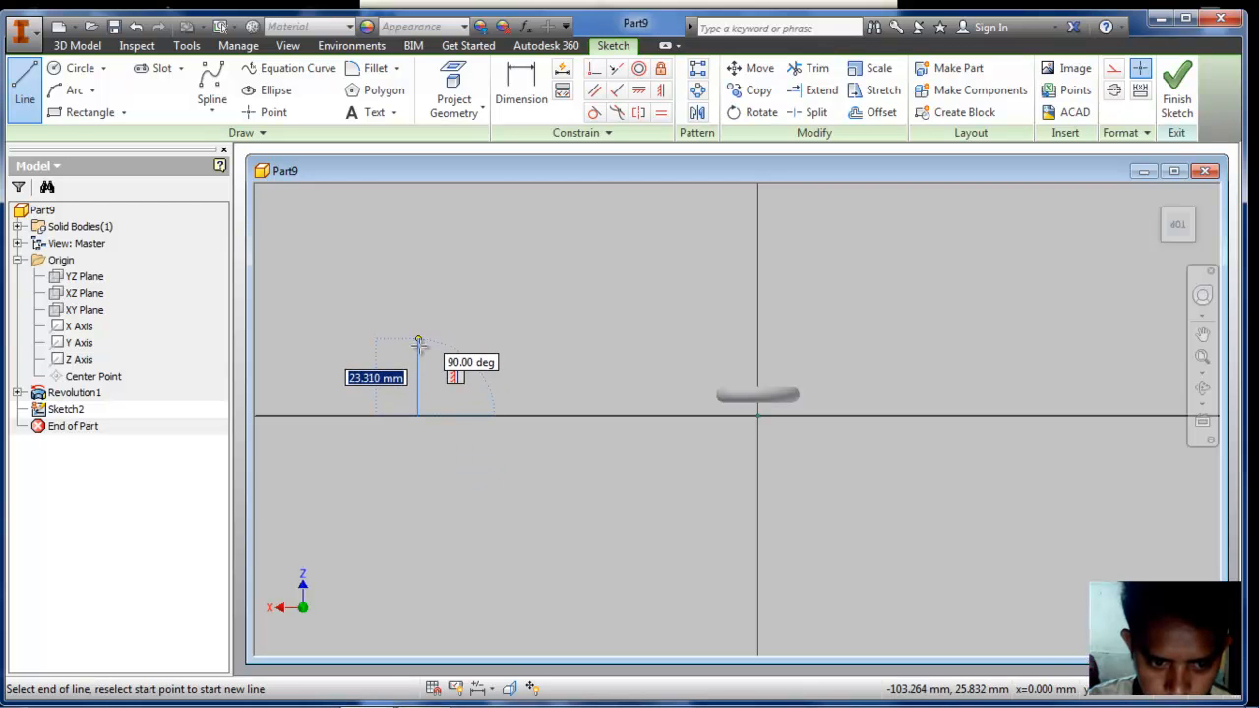
left_click(418, 352)
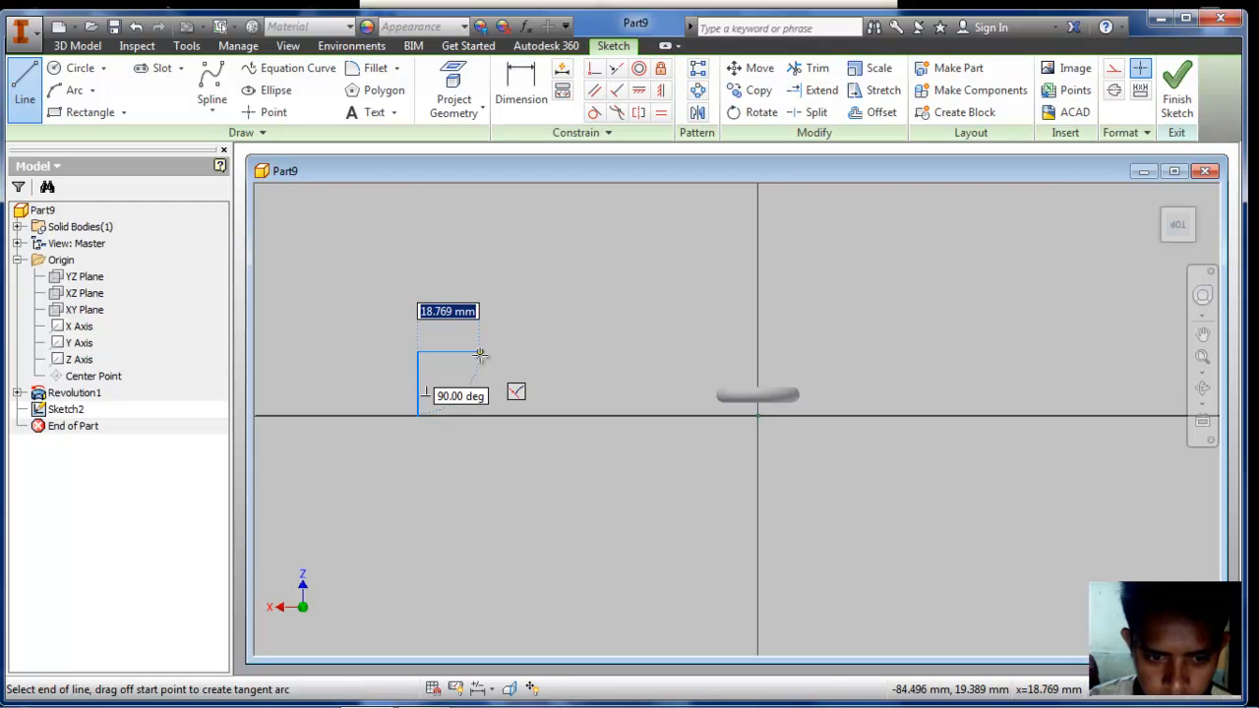
left_click(485, 352)
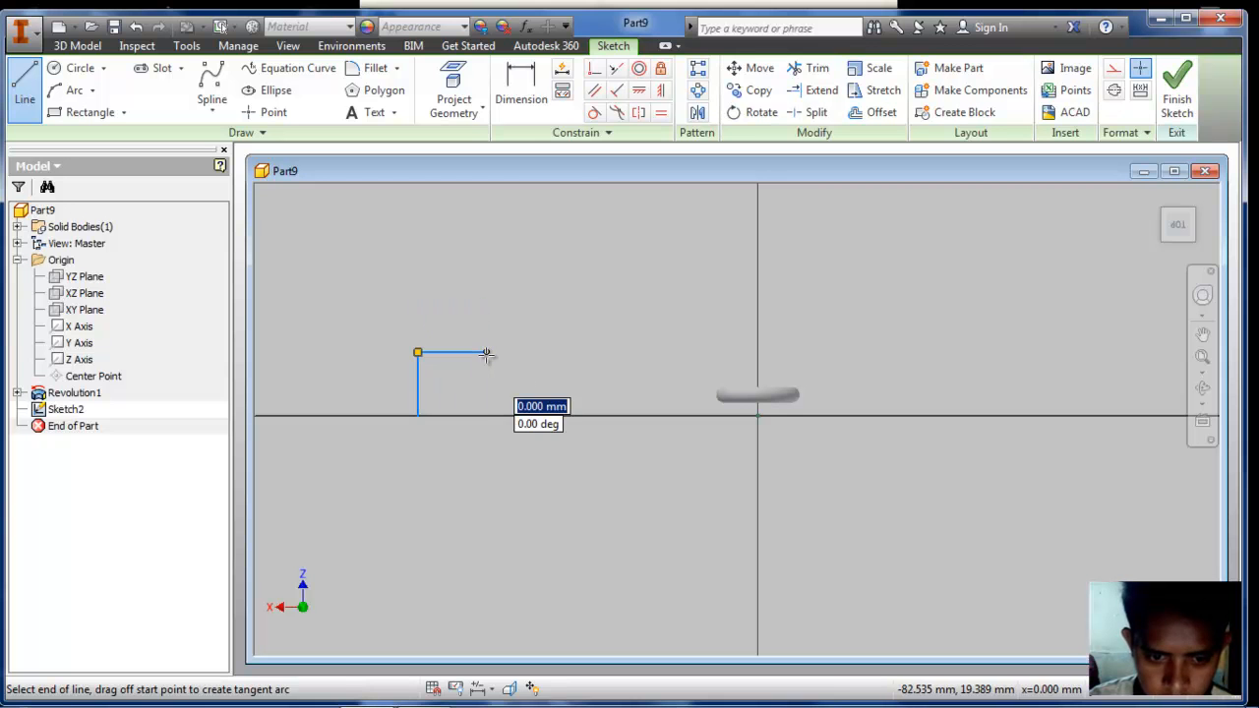
left_click_drag(485, 352, 538, 298)
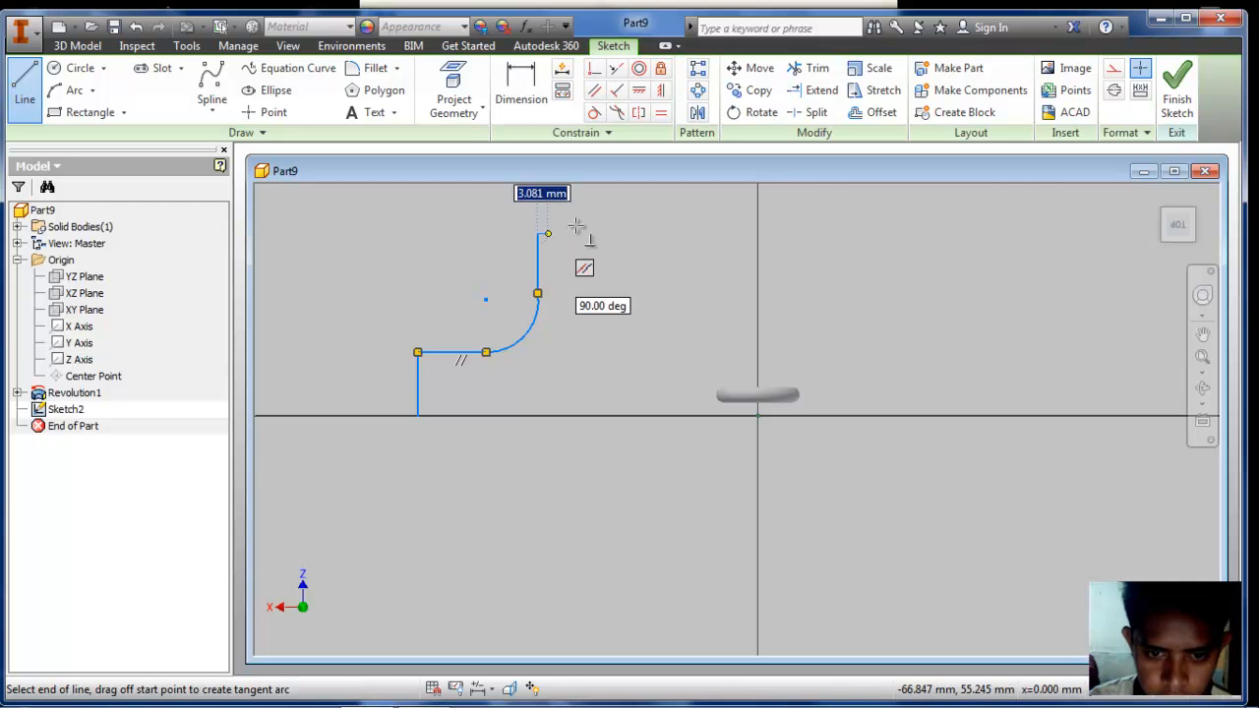
left_click_drag(538, 233, 692, 314)
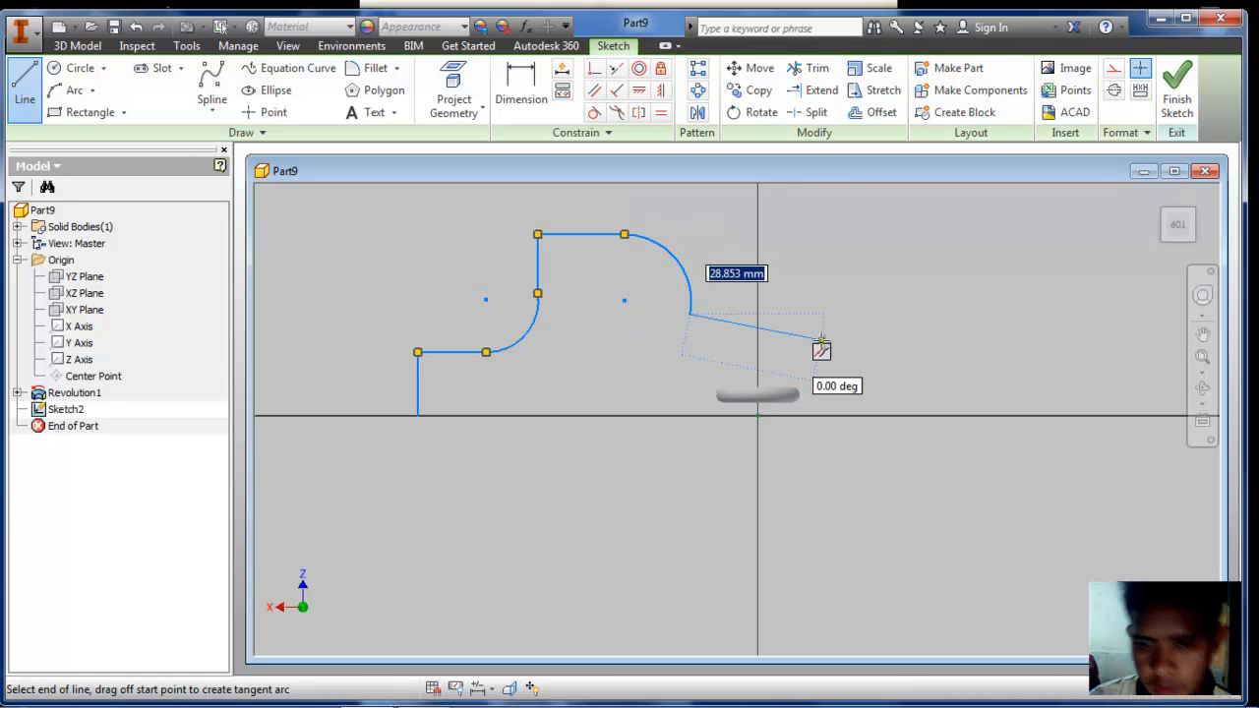
key("Escape")
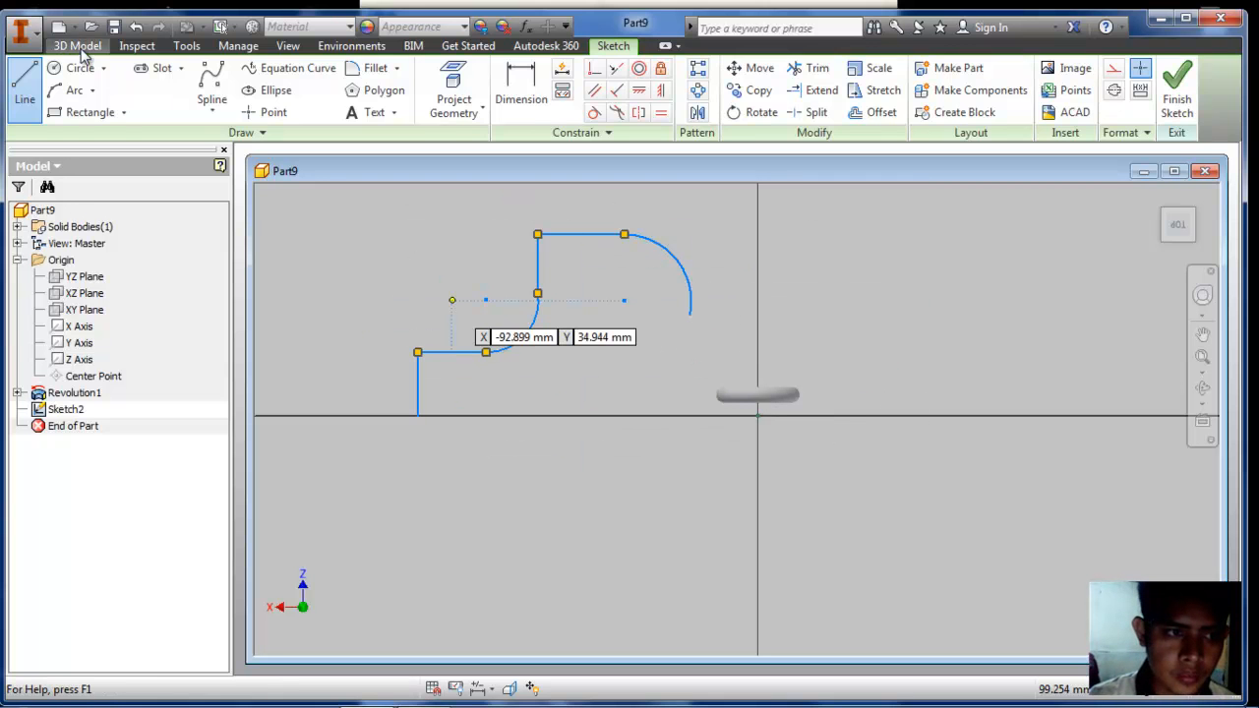
left_click(77, 46)
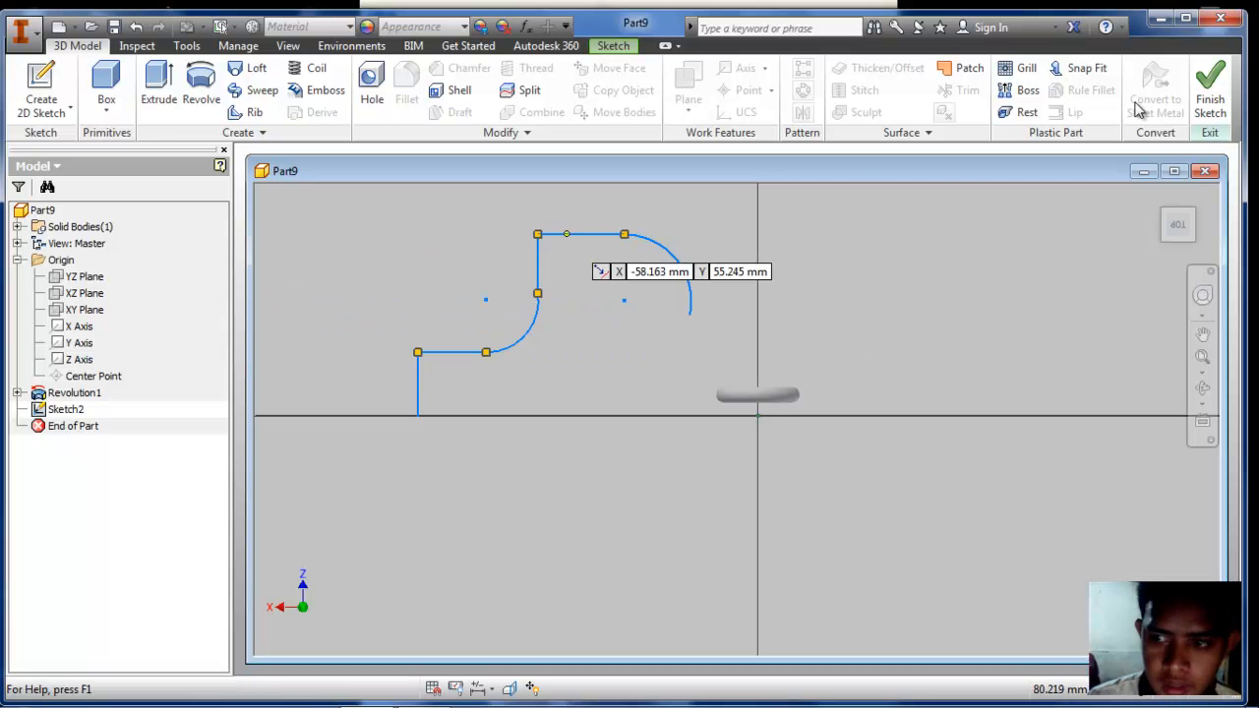
Step: Finish the stepped profile sketch and start a new sketch on the XY plane
left_click(1216, 99)
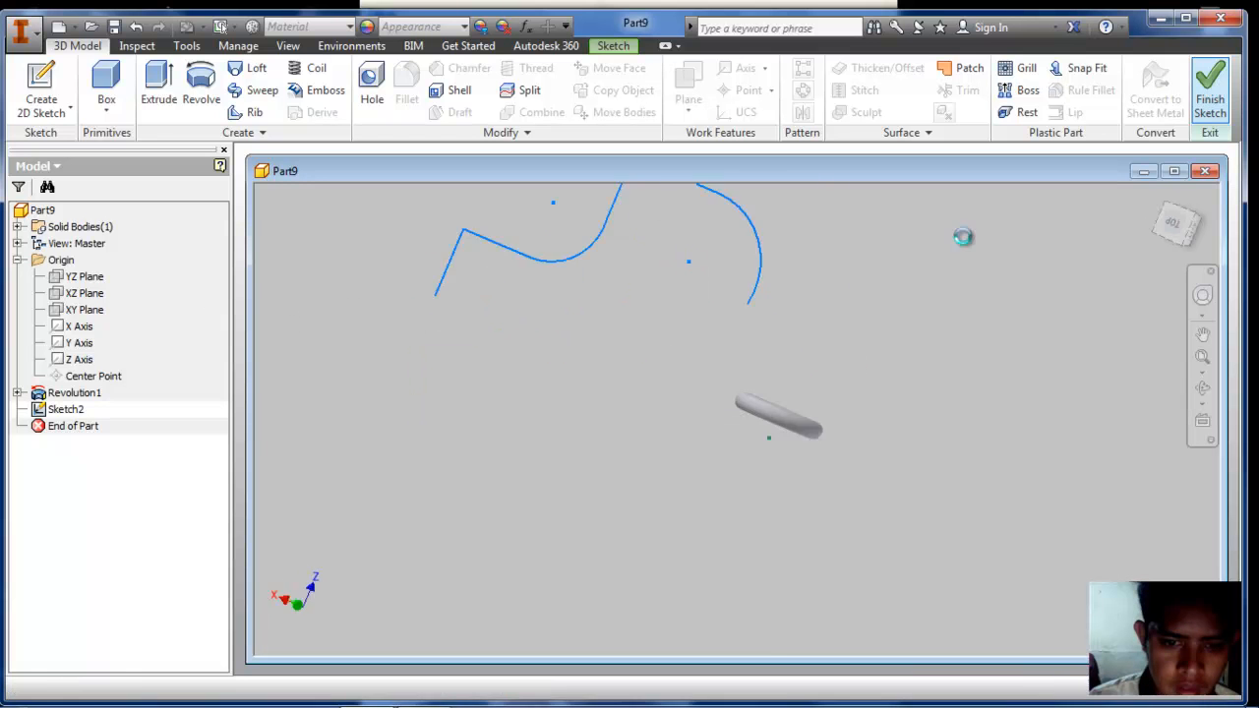
middle_click_drag(950, 366, 543, 365)
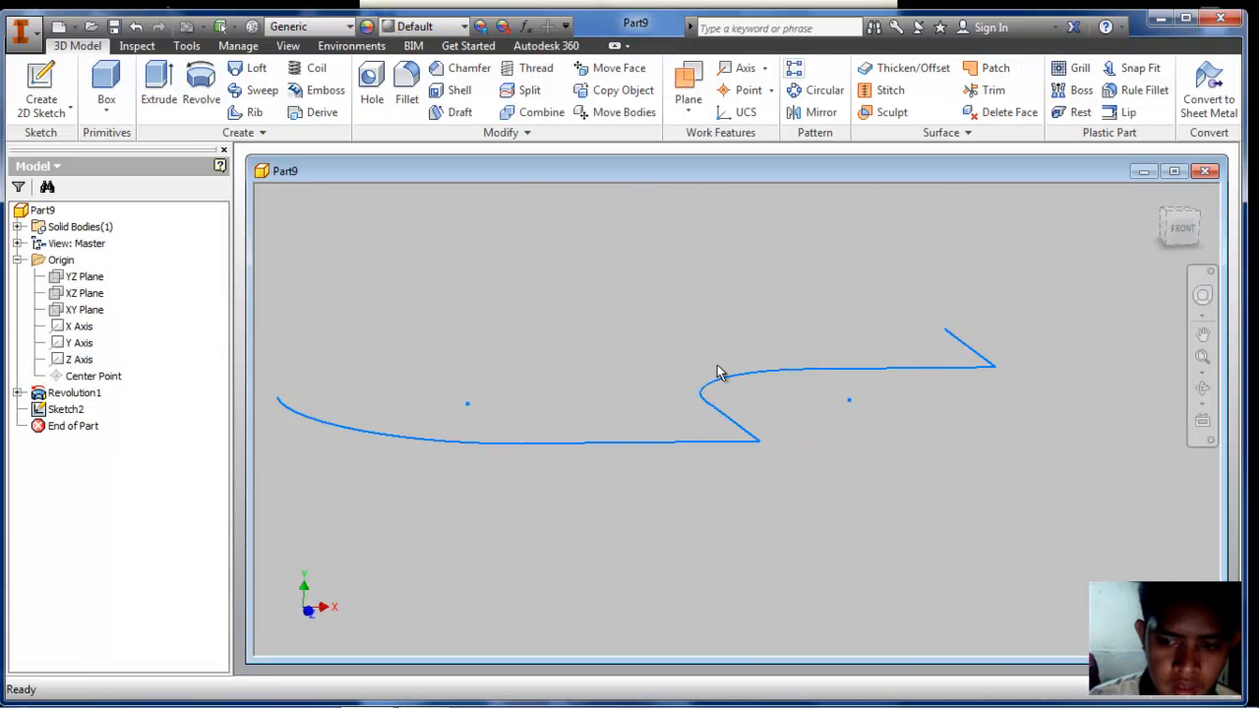
scroll(722, 366, "up", 3)
mouse_move(787, 360)
middle_mouse_down()
mouse_move(698, 393)
mouse_move(673, 399)
mouse_move(675, 387)
middle_mouse_up()
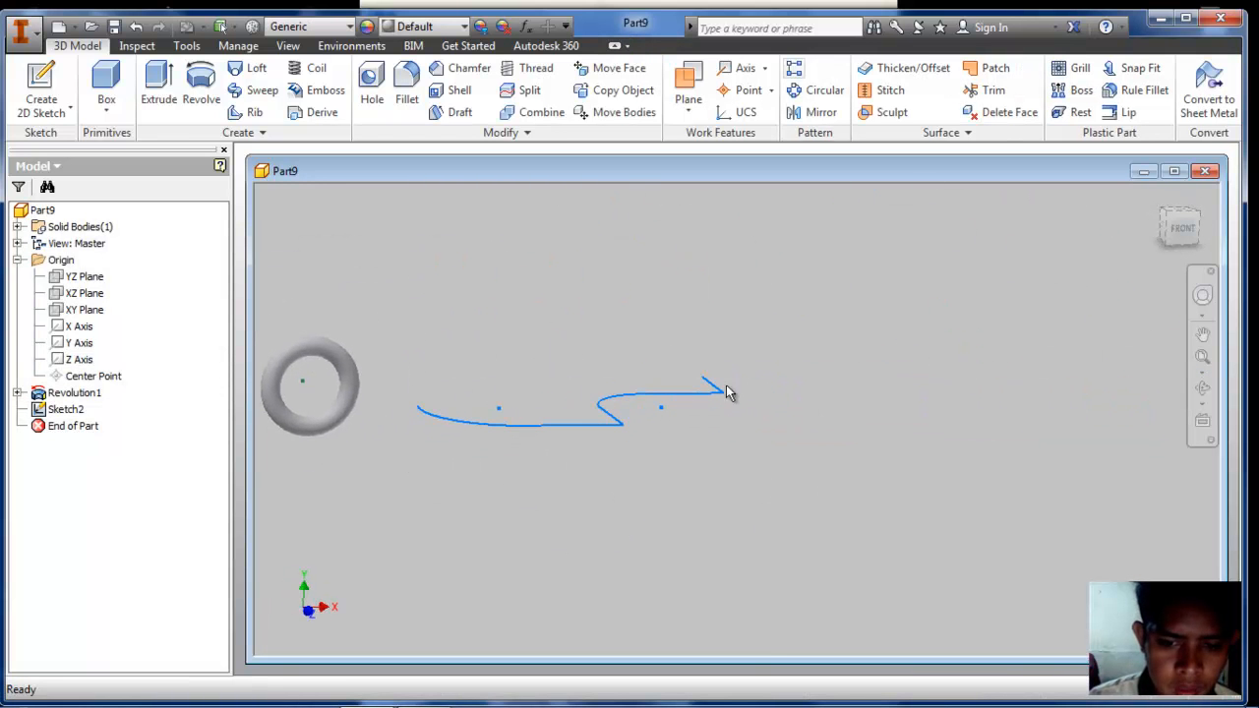
left_click(87, 310)
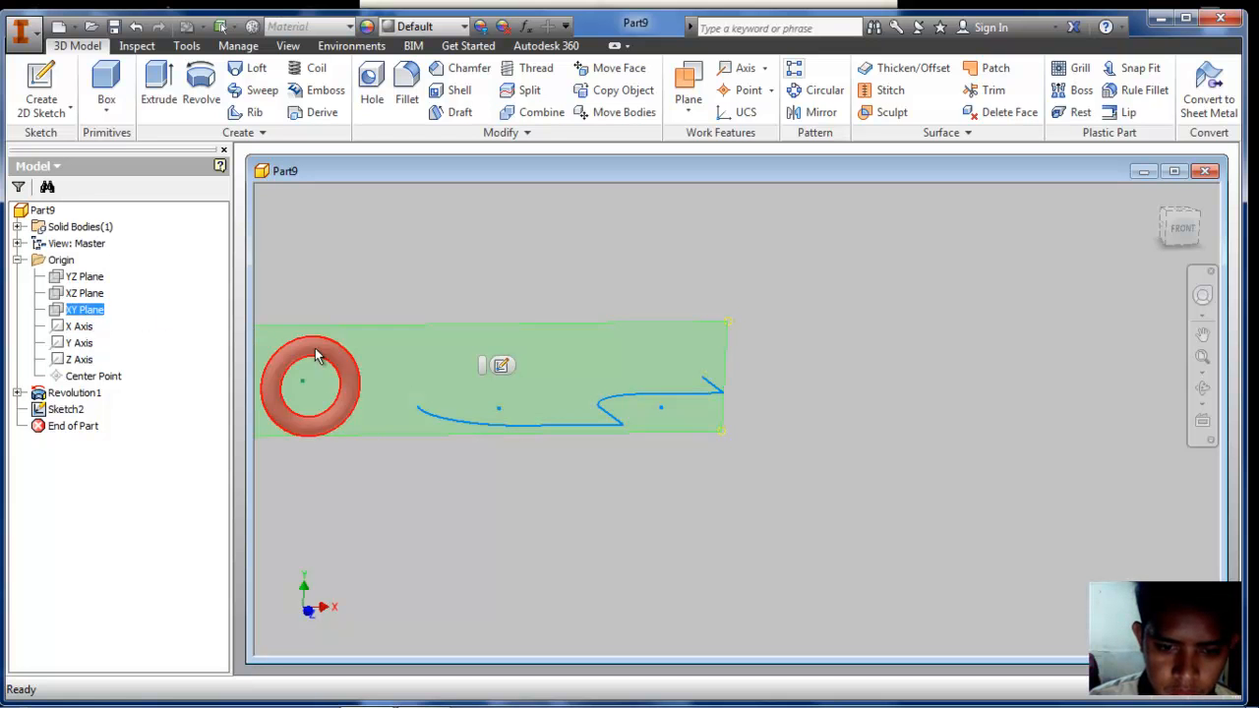
left_click(502, 366)
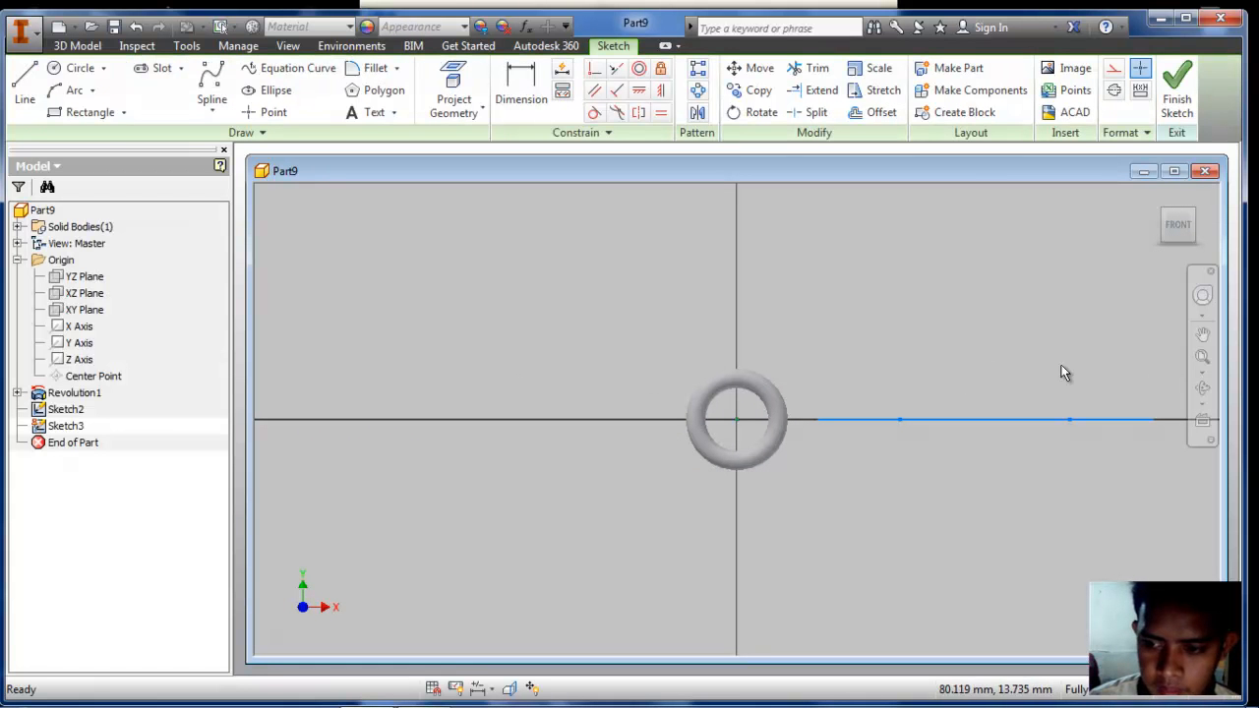
Step: Draw a 10 mm diameter circle centred on the stepped profile's open end that lies on the horizontal axis
left_click(1203, 391)
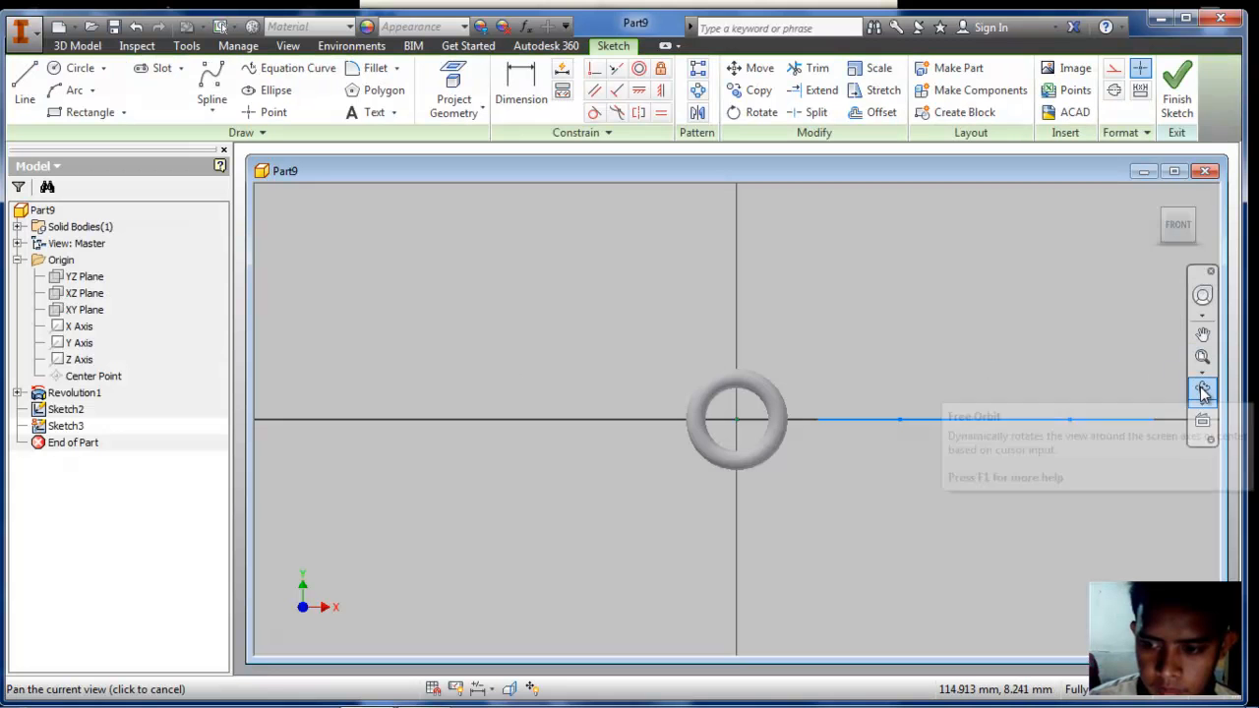
left_click_drag(825, 368, 394, 391)
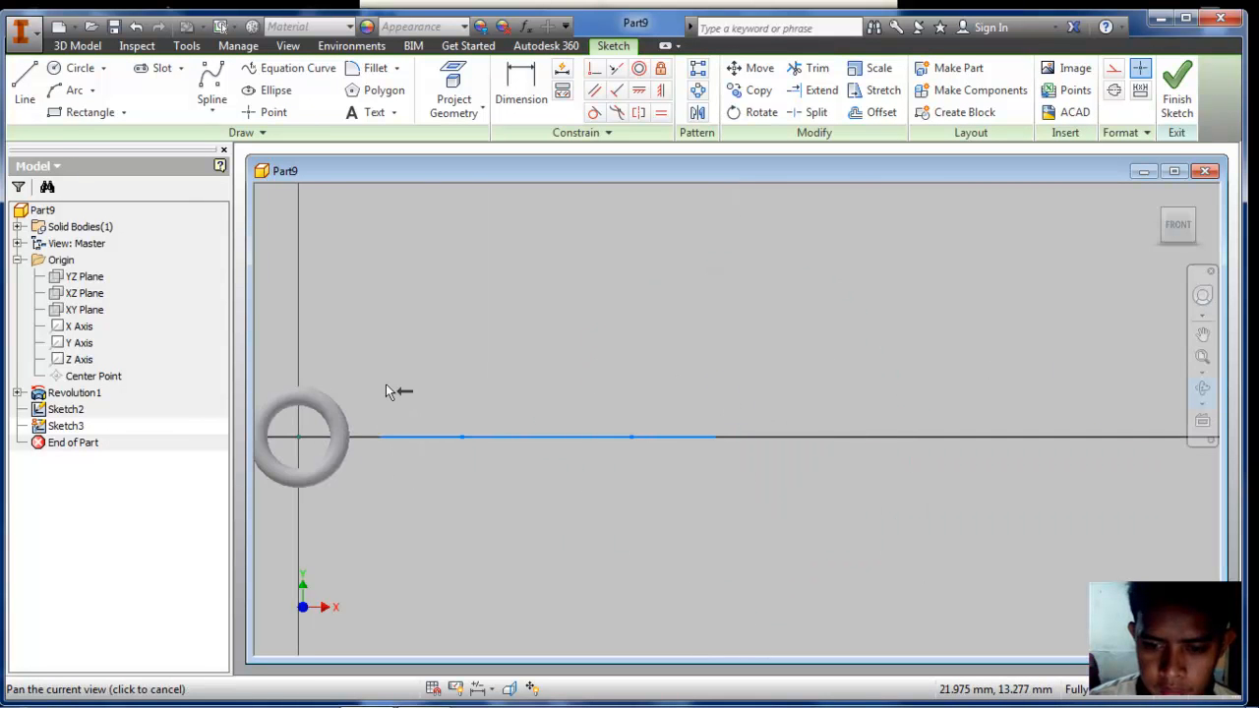
key("F4")
mouse_move(669, 385)
left_mouse_down()
mouse_move(686, 509)
mouse_move(705, 349)
mouse_move(717, 442)
mouse_move(725, 403)
mouse_move(731, 501)
mouse_move(737, 449)
mouse_move(765, 542)
left_mouse_up()
left_click_drag(751, 486, 689, 413)
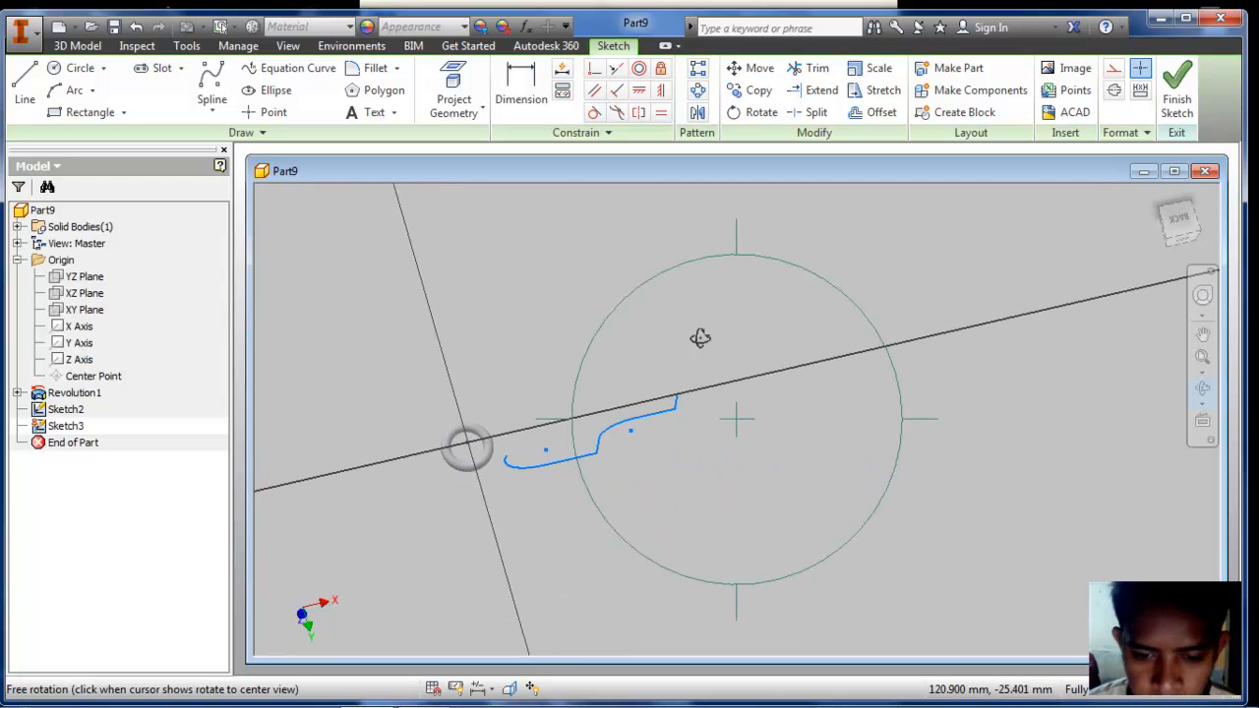
key("Escape")
left_click(94, 71)
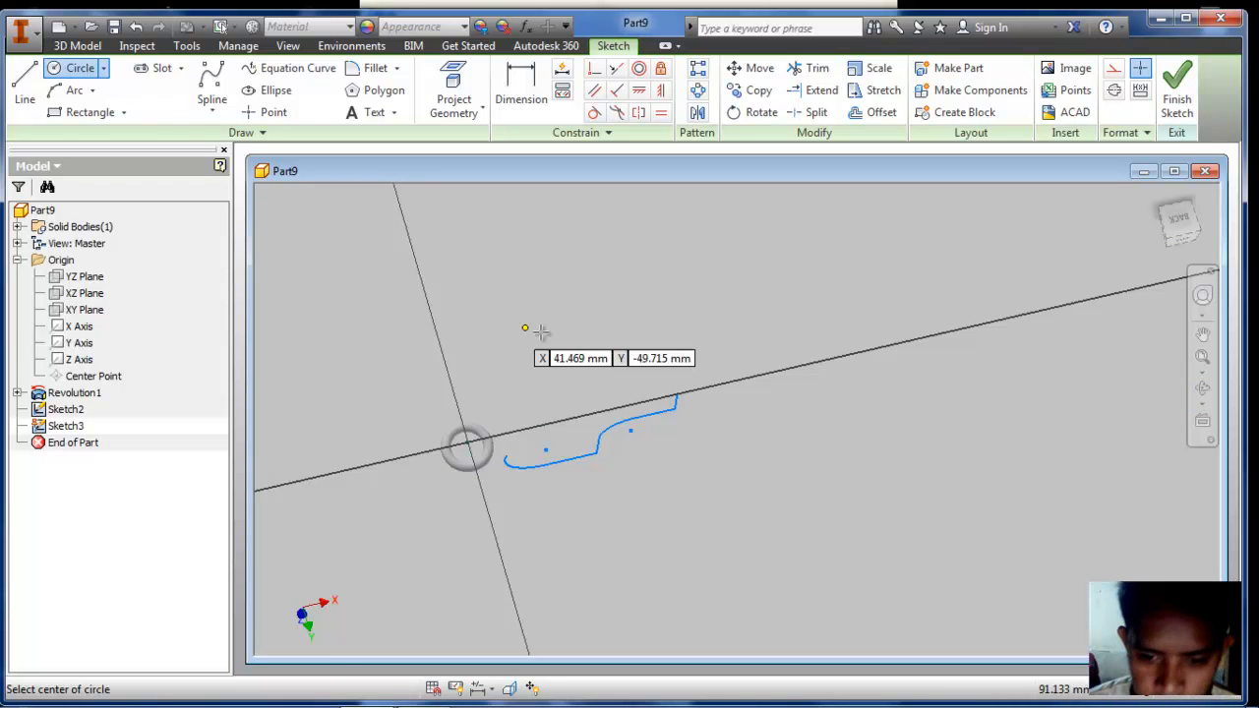
left_click(676, 394)
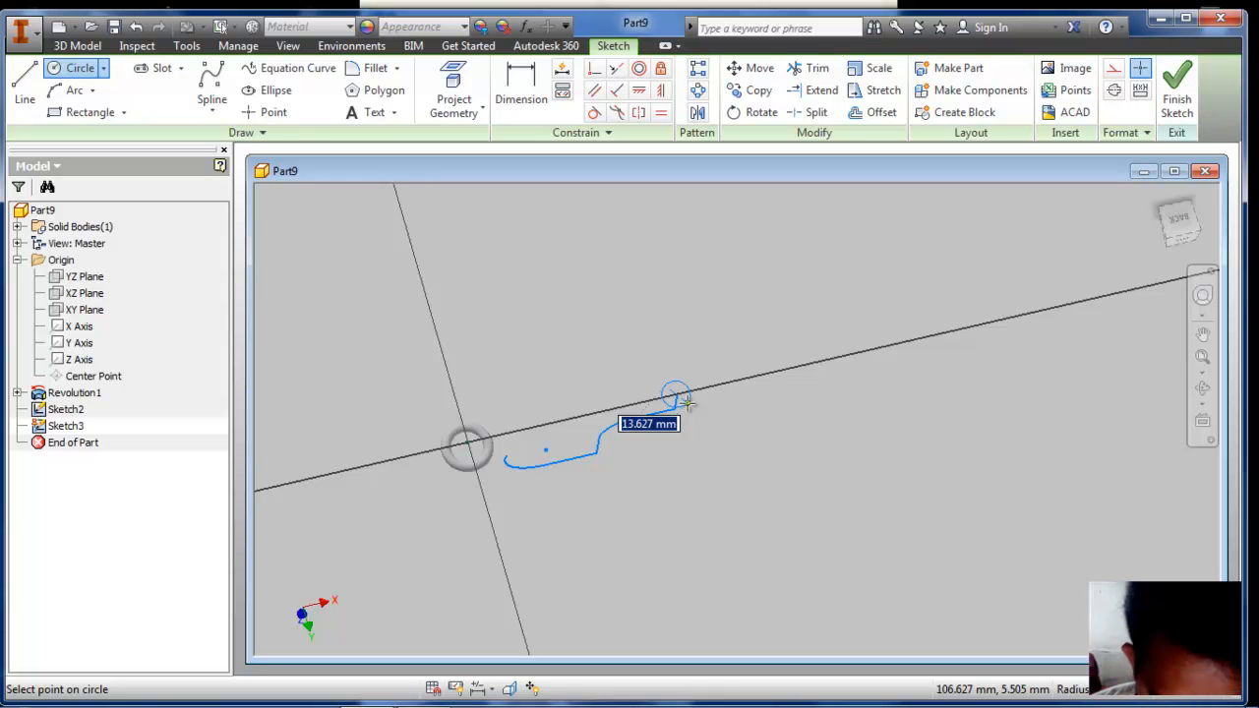
type("10")
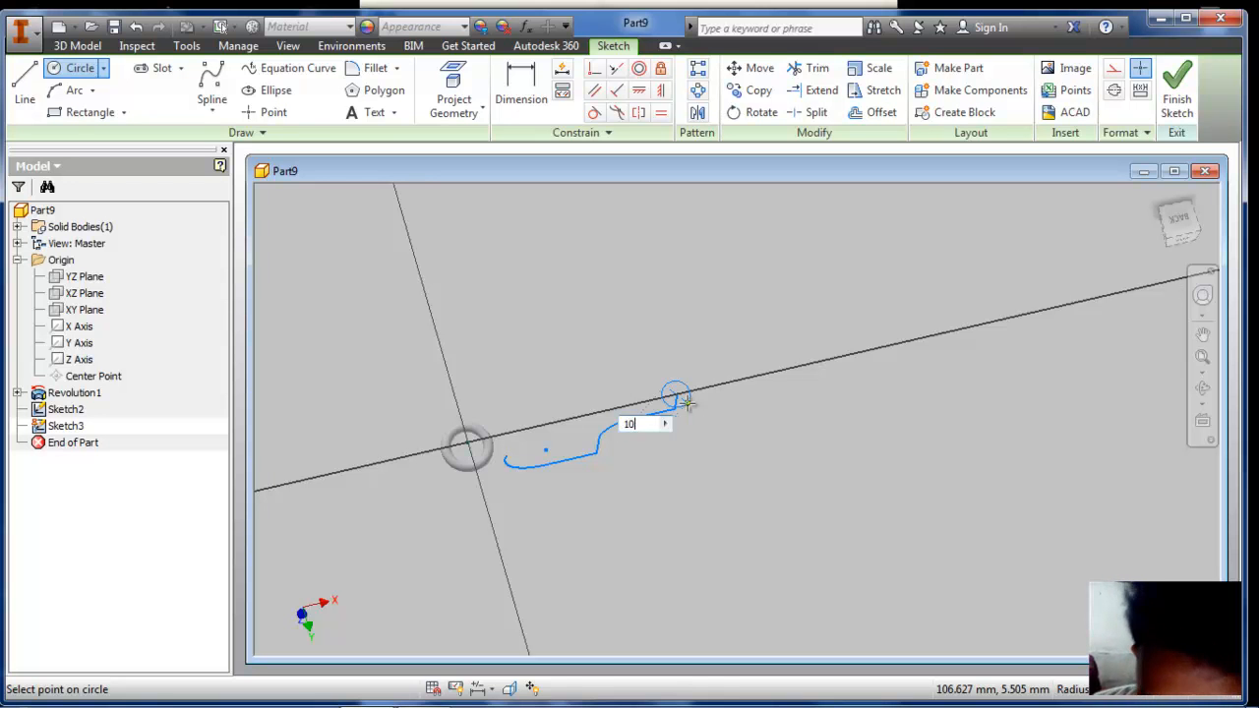
key("Return")
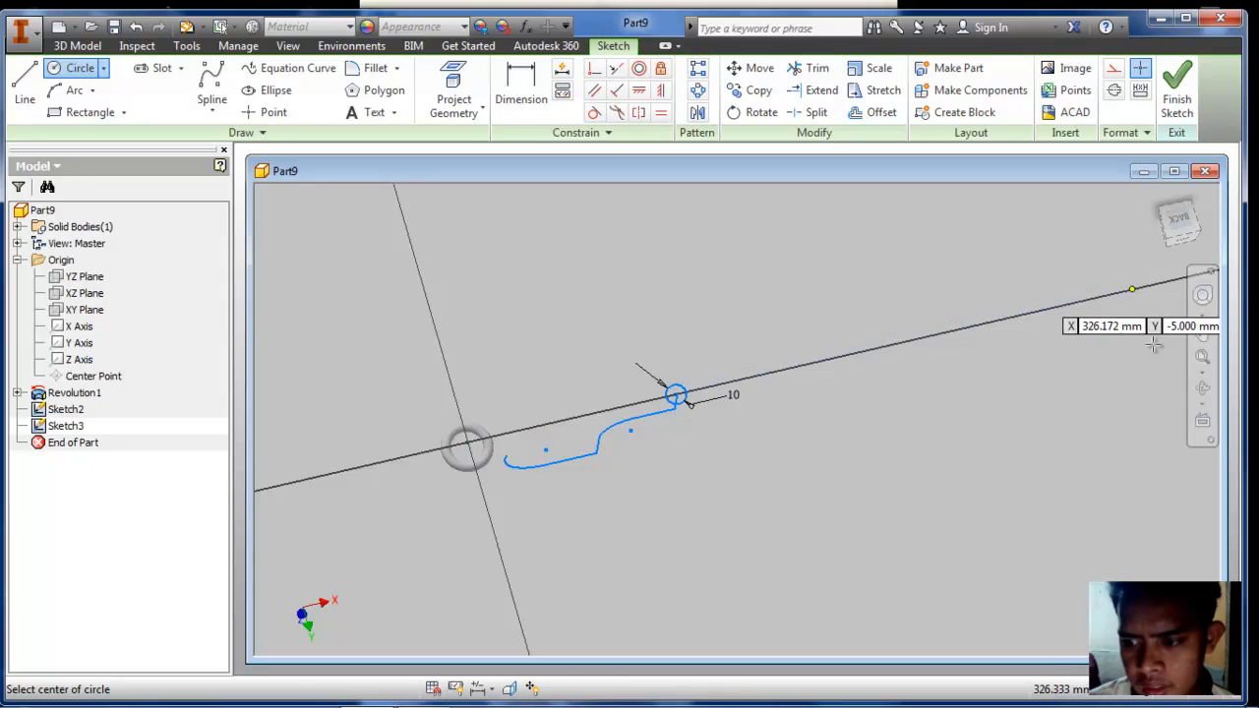
Step: Sweep the 10 mm circle along the stepped, curved profile as a solid, with path orientation and 0 taper
left_click(1202, 389)
mouse_move(778, 419)
left_mouse_down()
mouse_move(732, 364)
mouse_move(699, 276)
mouse_move(695, 336)
mouse_move(700, 292)
mouse_move(672, 394)
mouse_move(643, 433)
left_mouse_up()
left_click(77, 45)
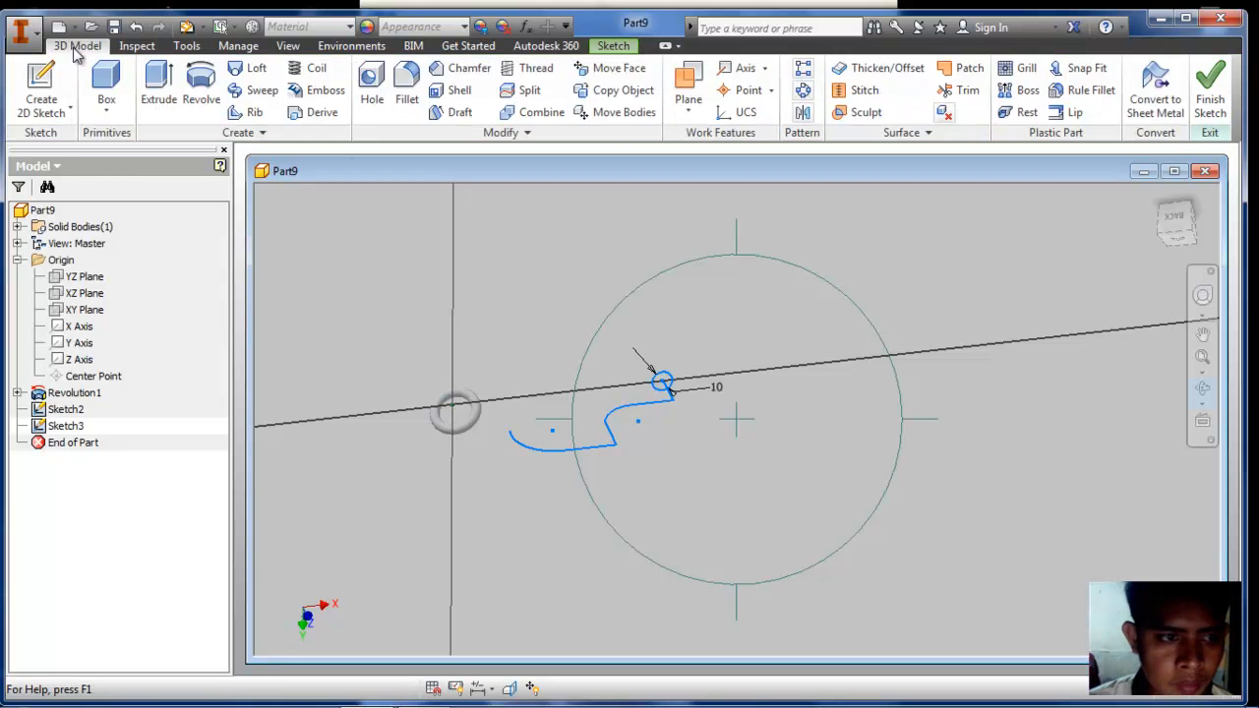
left_click(257, 90)
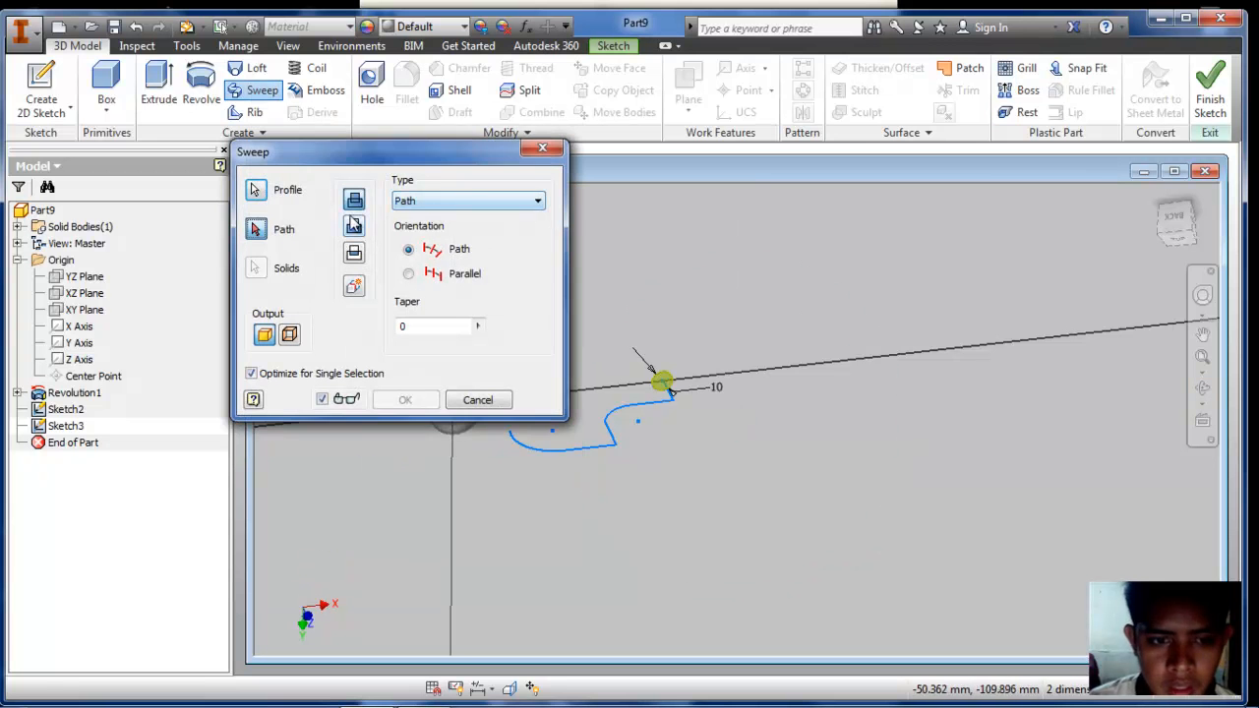
left_click_drag(364, 152, 218, 158)
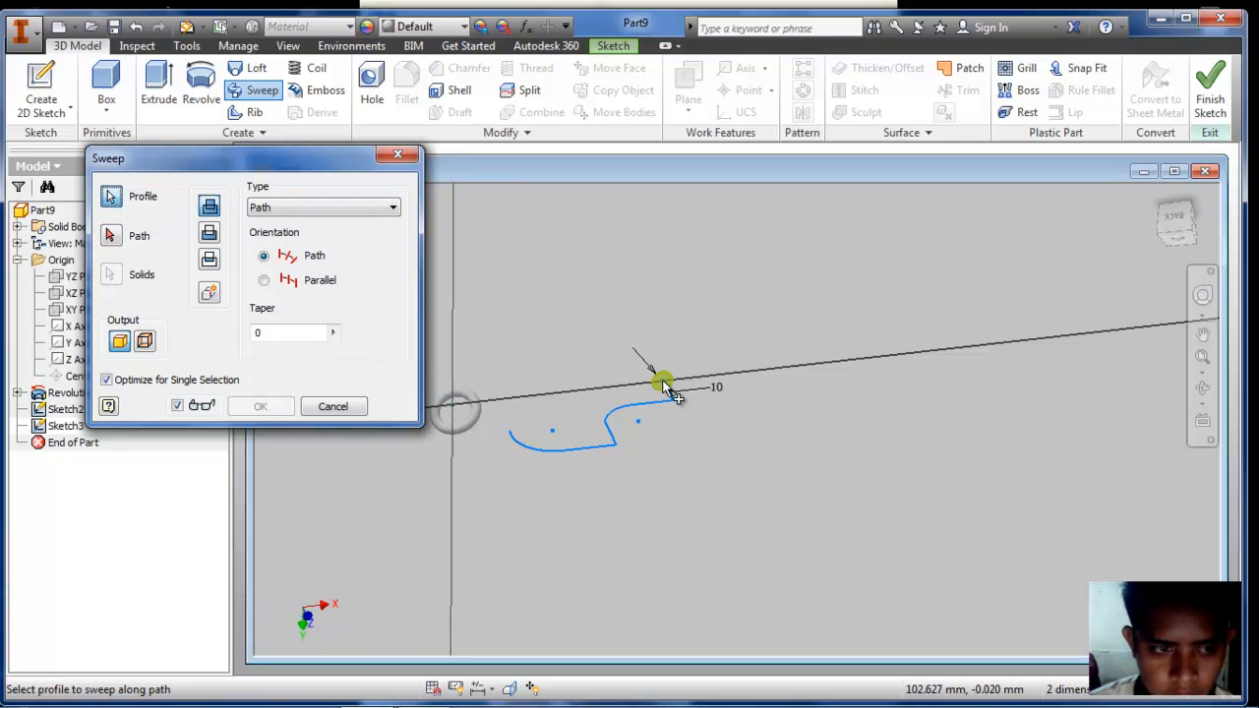
left_click(110, 235)
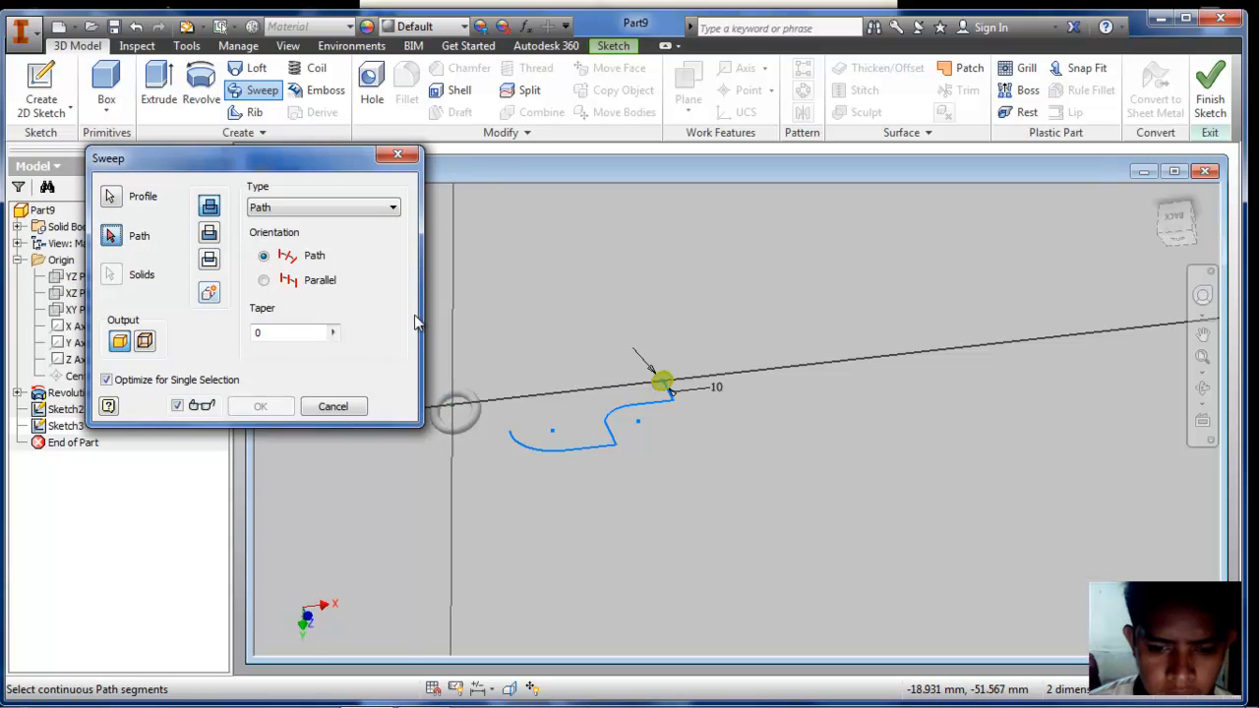
left_click(620, 417)
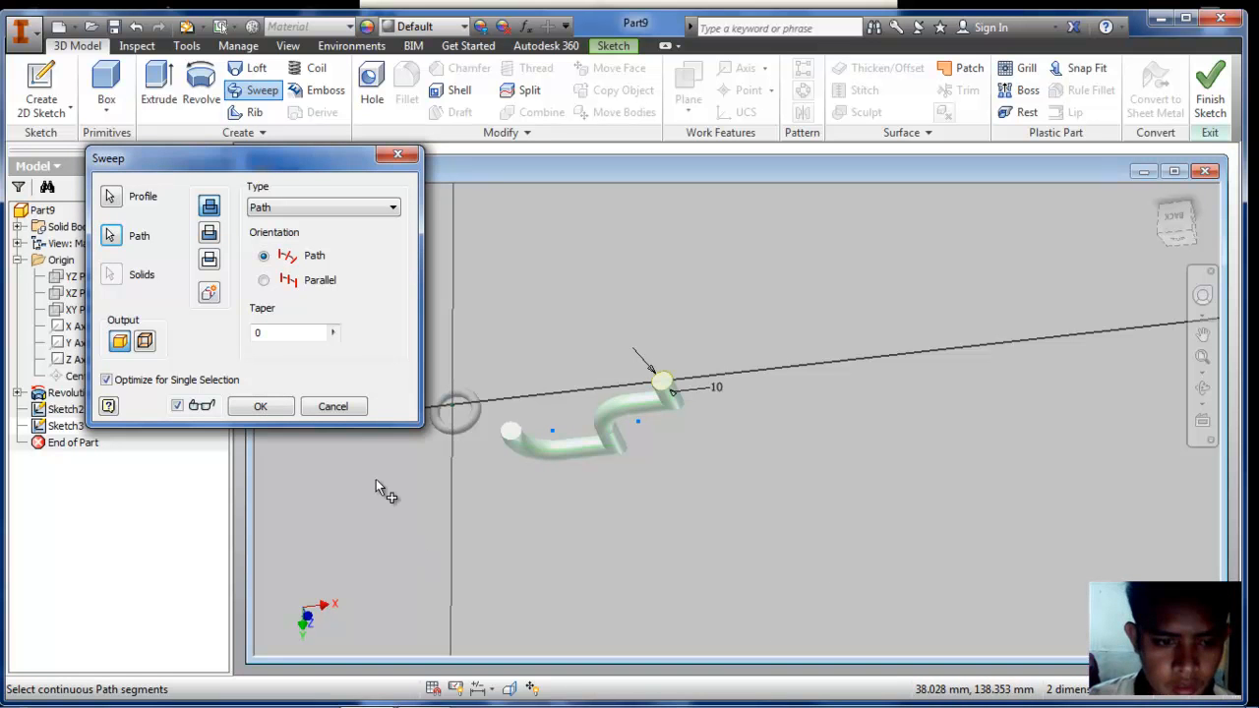
key("Return")
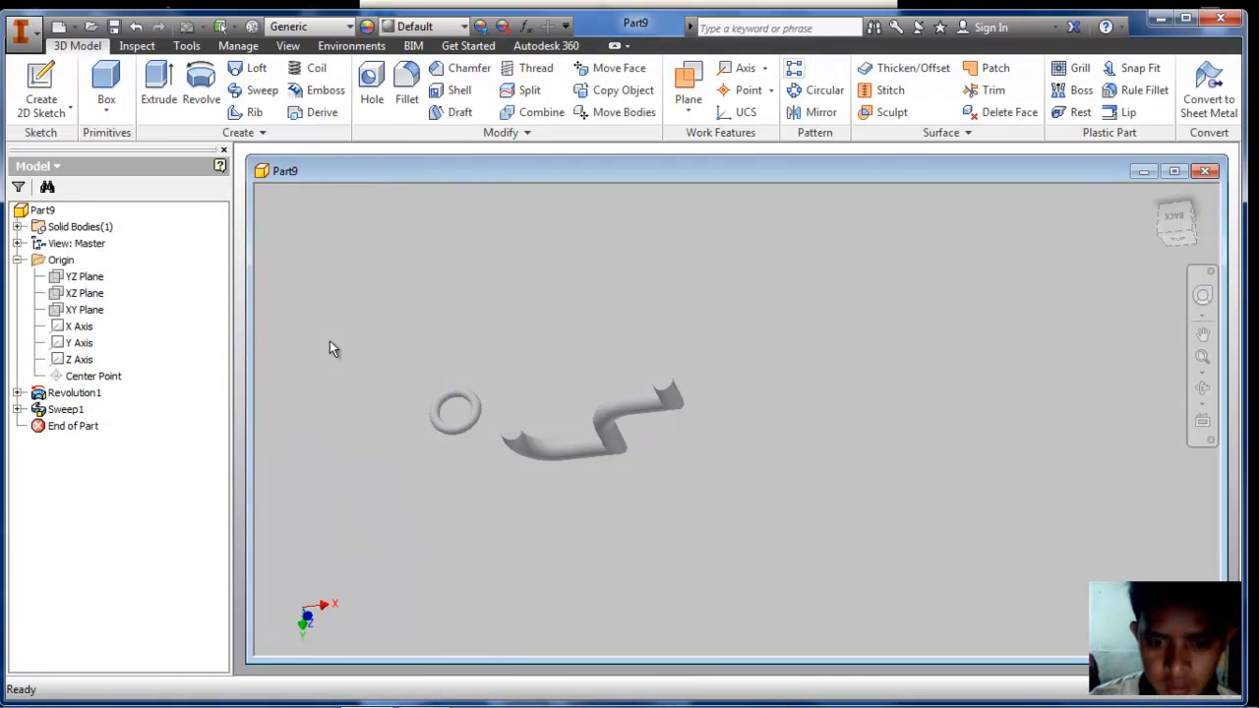
Step: Examine the swept rod and the revolved ring from several sides
left_click(1202, 389)
left_click_drag(668, 364, 899, 443)
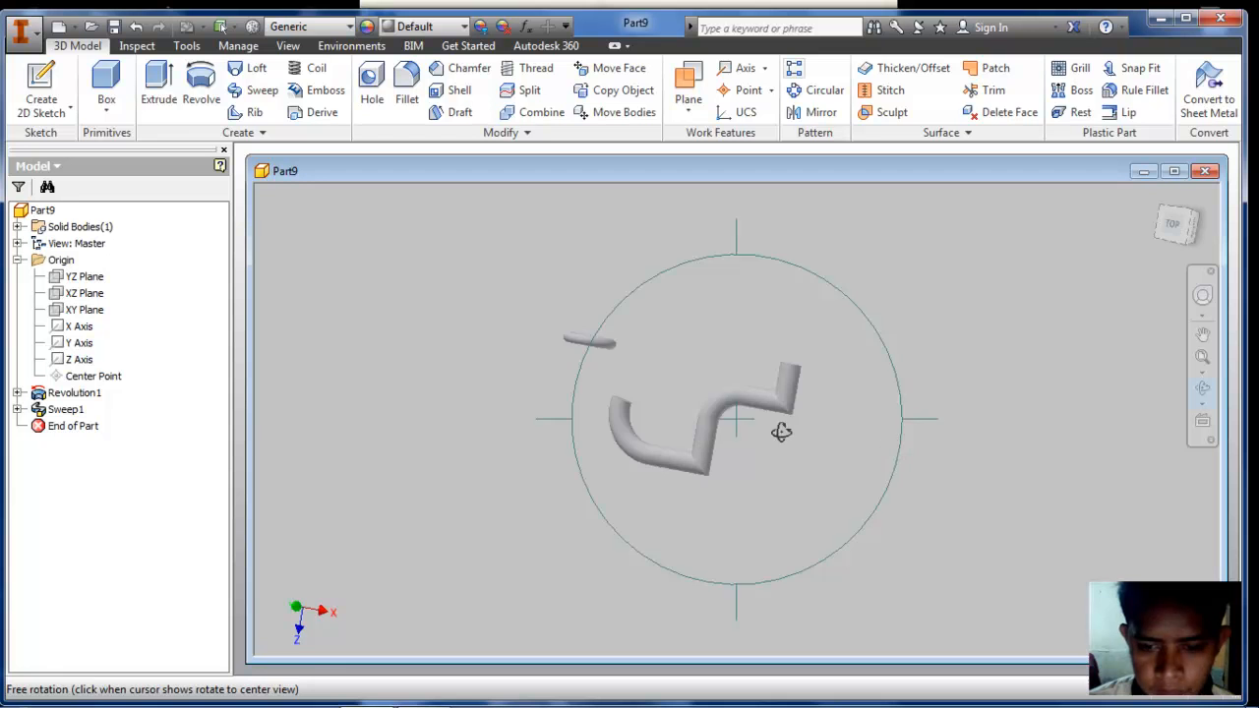
left_click_drag(781, 430, 753, 334)
left_click_drag(813, 402, 604, 384)
left_click_drag(776, 346, 641, 399)
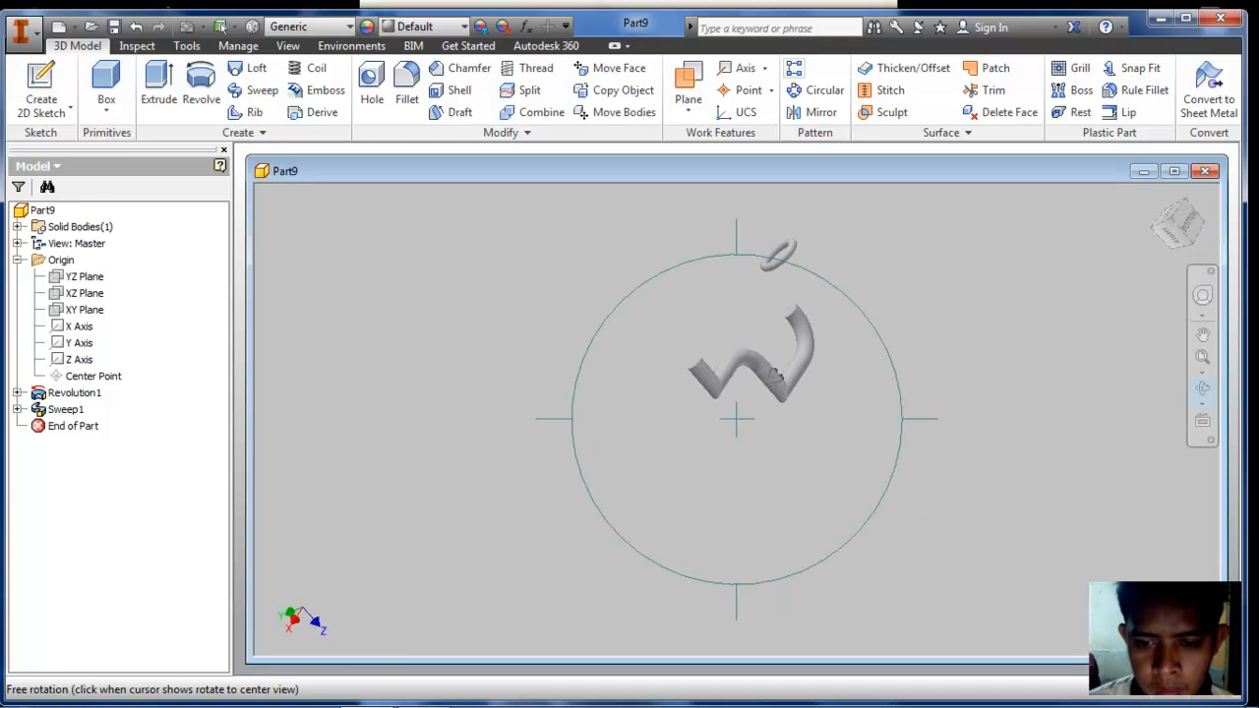
left_click_drag(776, 376, 831, 459)
left_click_drag(613, 400, 929, 398)
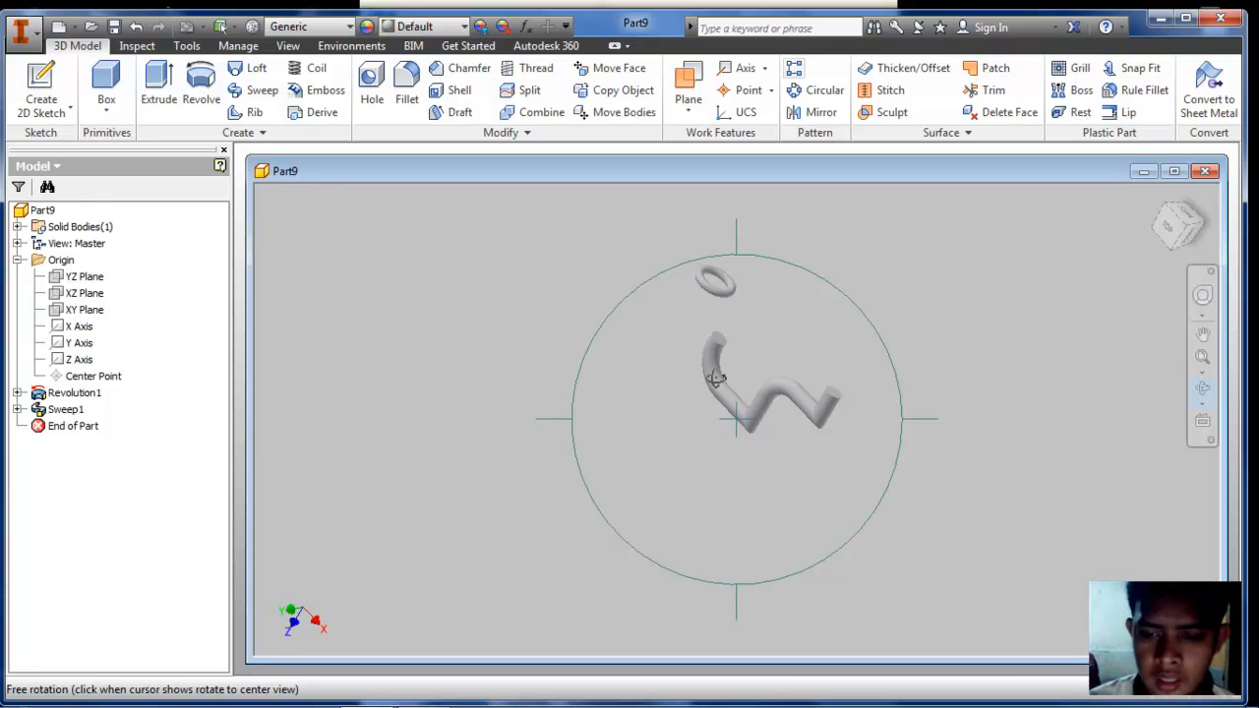
left_click_drag(783, 351, 717, 427)
middle_click_drag(705, 402, 573, 353)
left_click_drag(770, 397, 652, 354)
left_click_drag(775, 357, 712, 391)
middle_click_drag(712, 392, 483, 417)
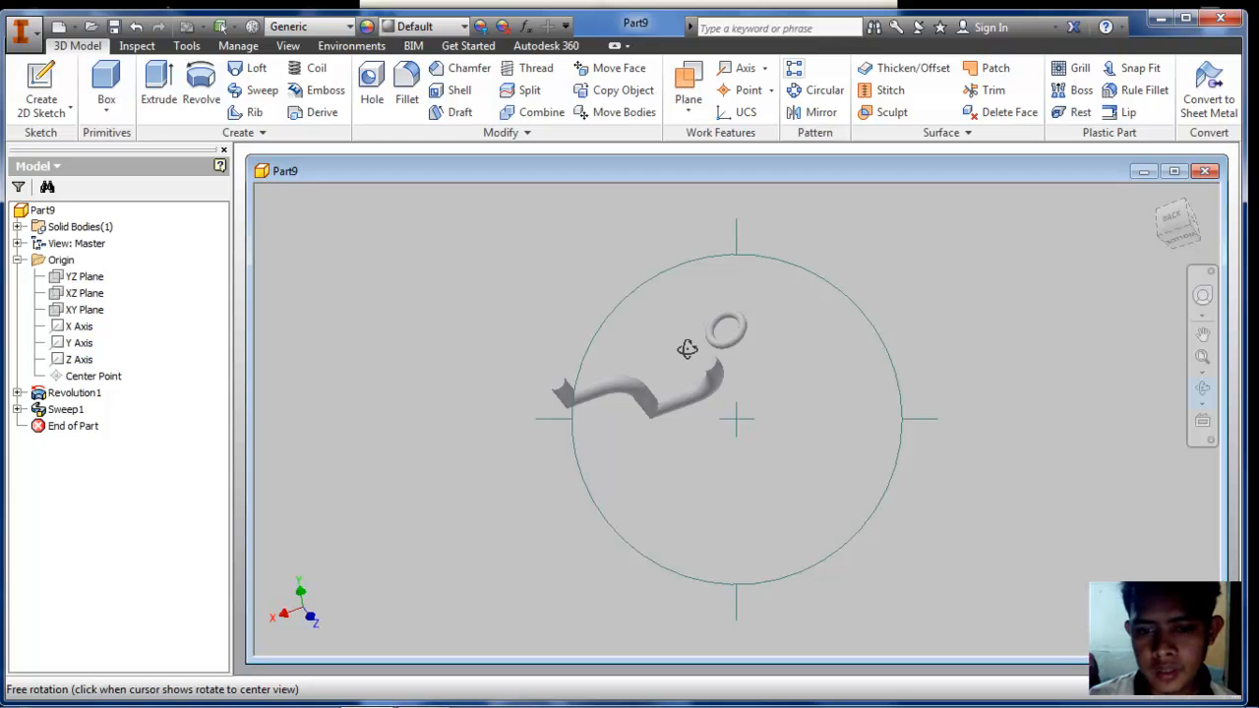
left_click_drag(770, 351, 794, 285)
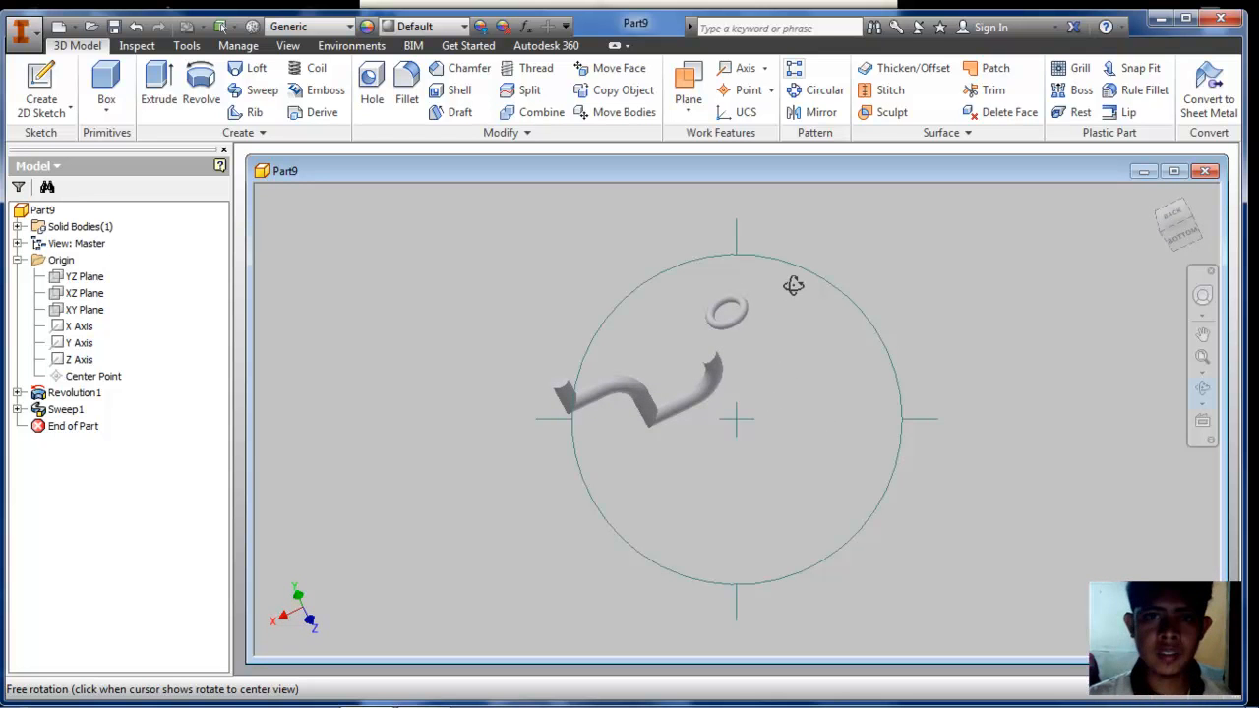
middle_click_drag(672, 320, 733, 334)
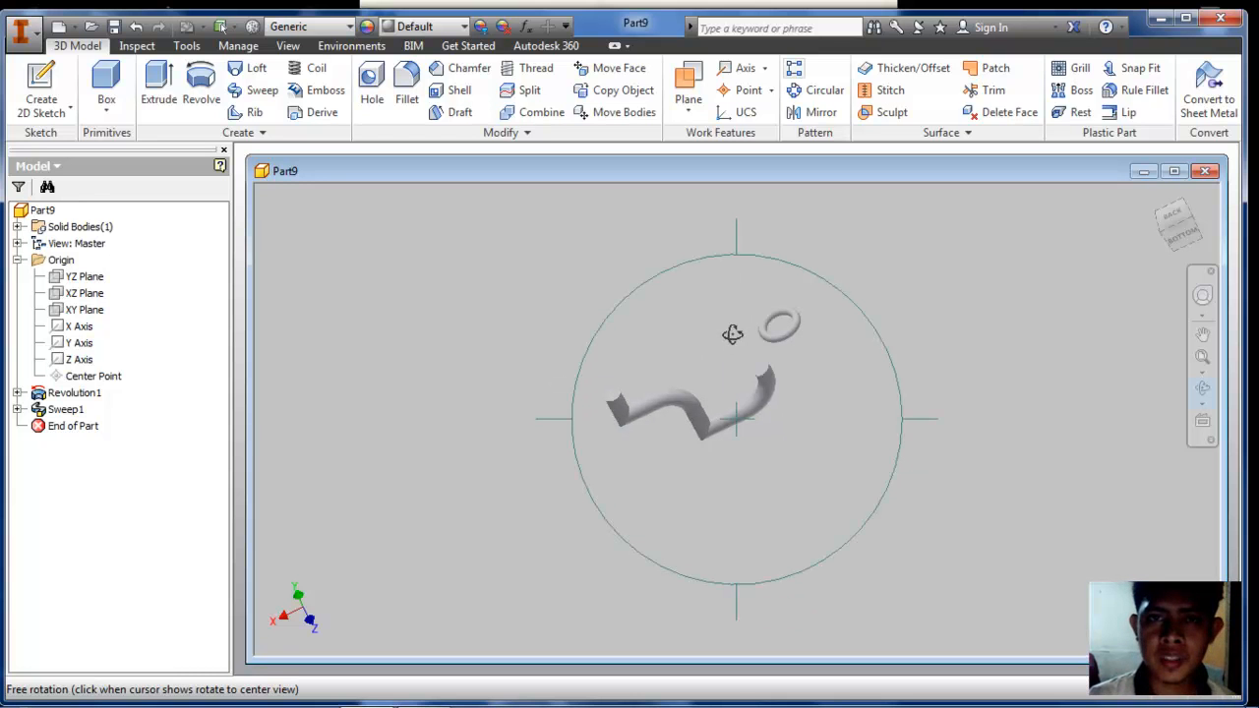